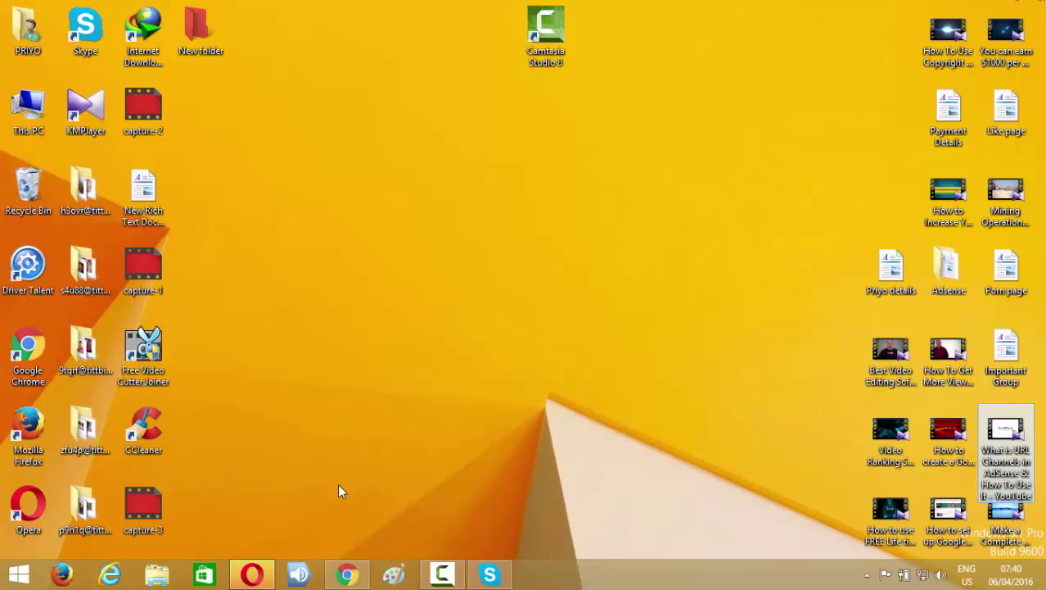
Launch Chrome, open the Extensions page from More tools, and go to the Web Store's extensions catalogue.
click(347, 574)
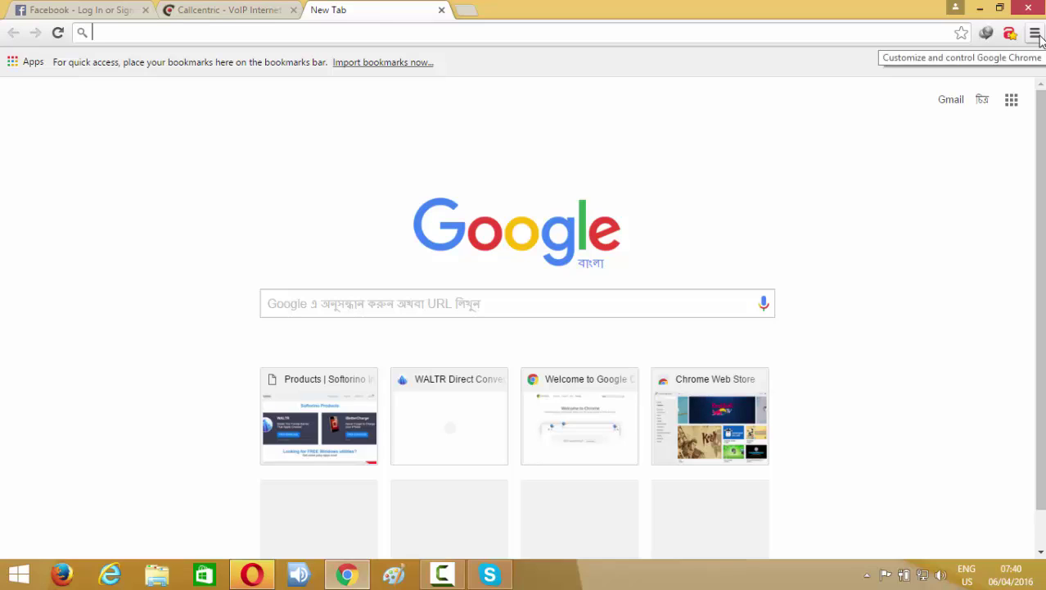
click(1035, 34)
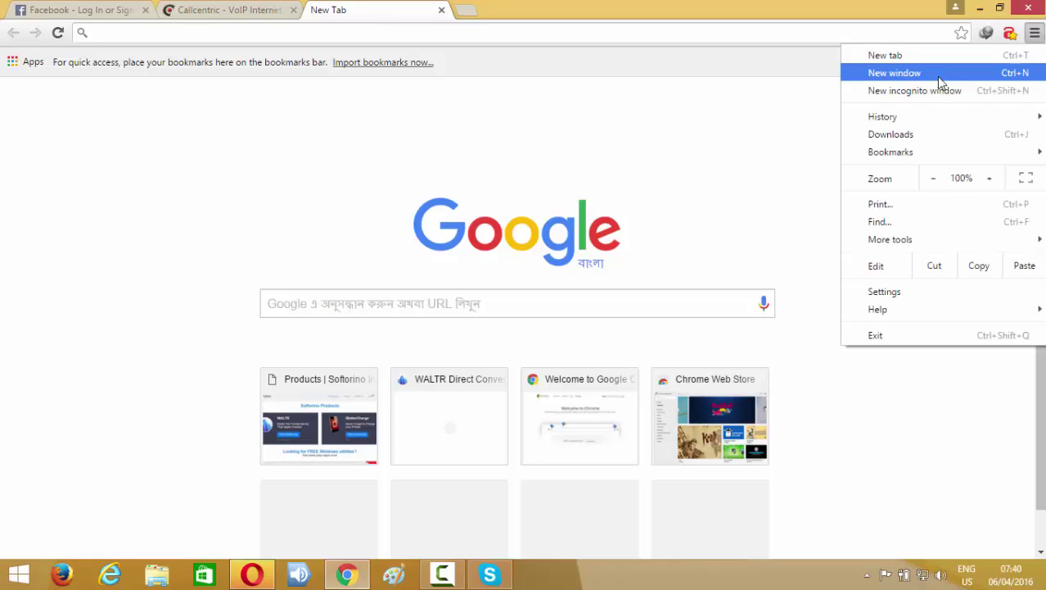
mouse_move(882, 243)
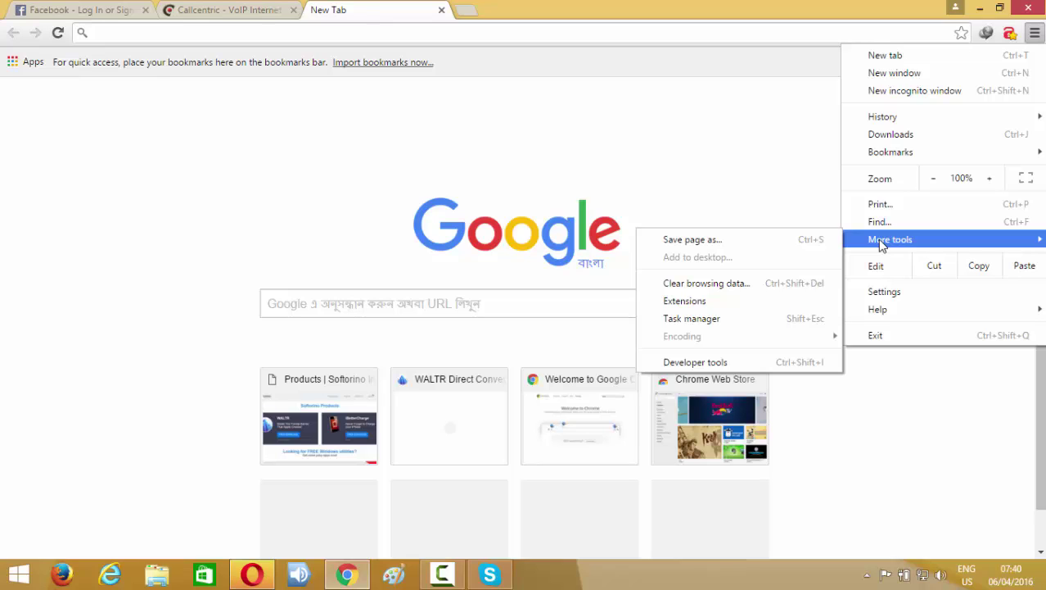
click(689, 310)
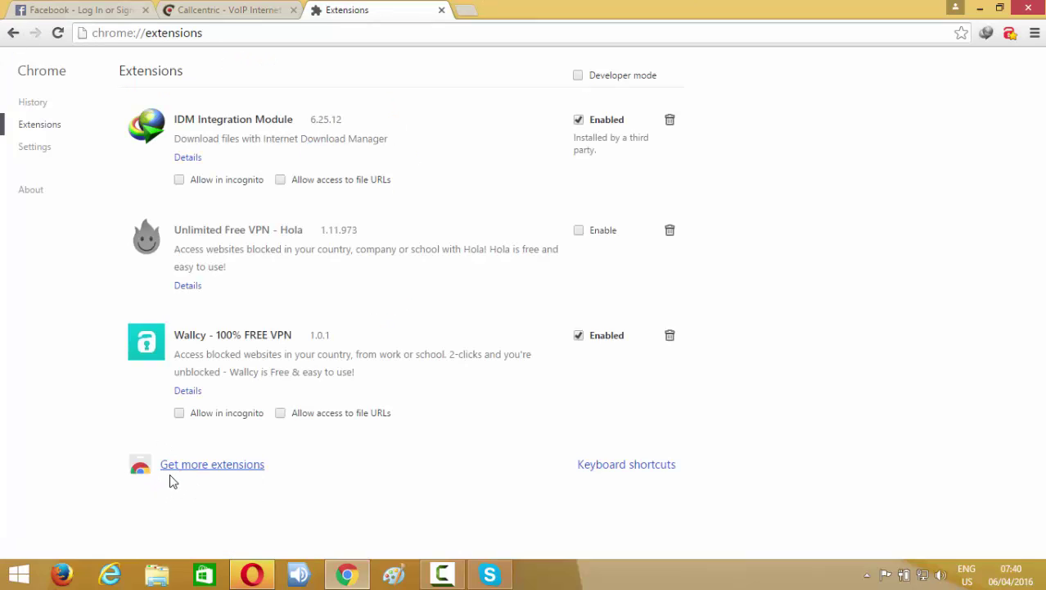
click(210, 467)
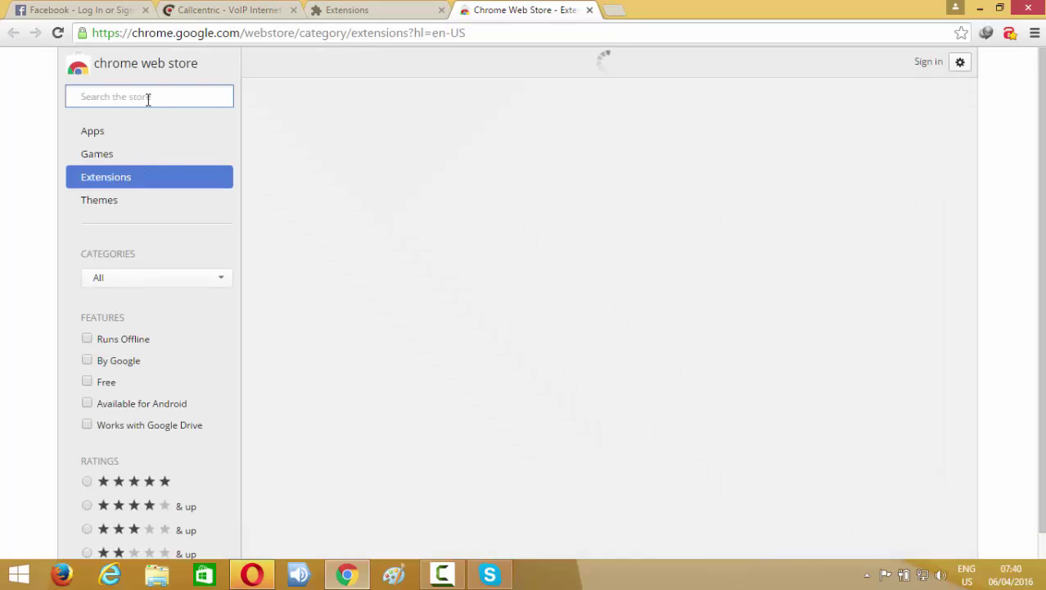
Search the Chrome Web Store for 'mask me' and filter the results to Extensions.
click(148, 97)
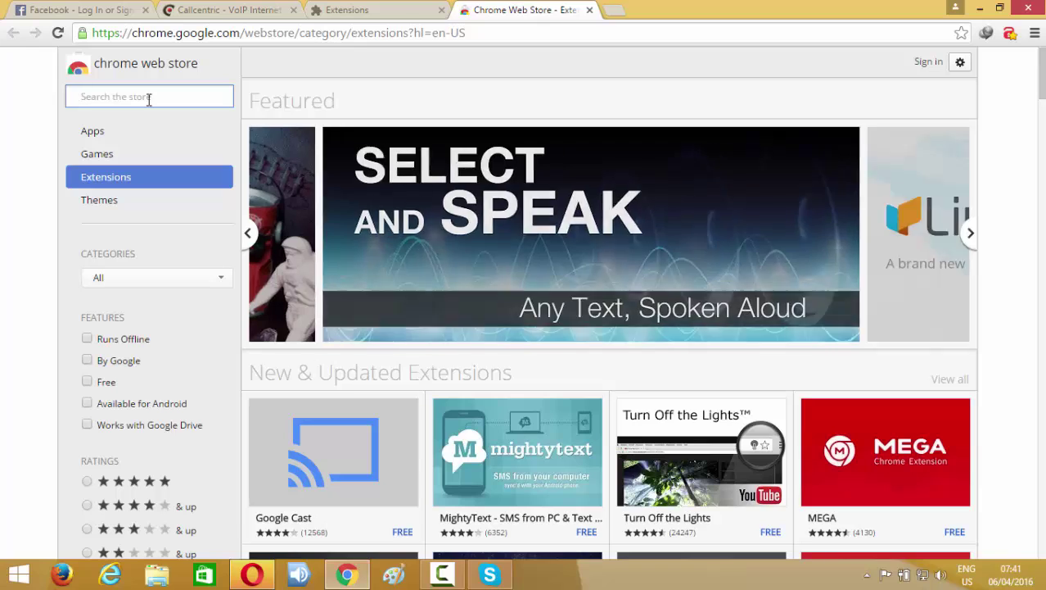
text(ma)
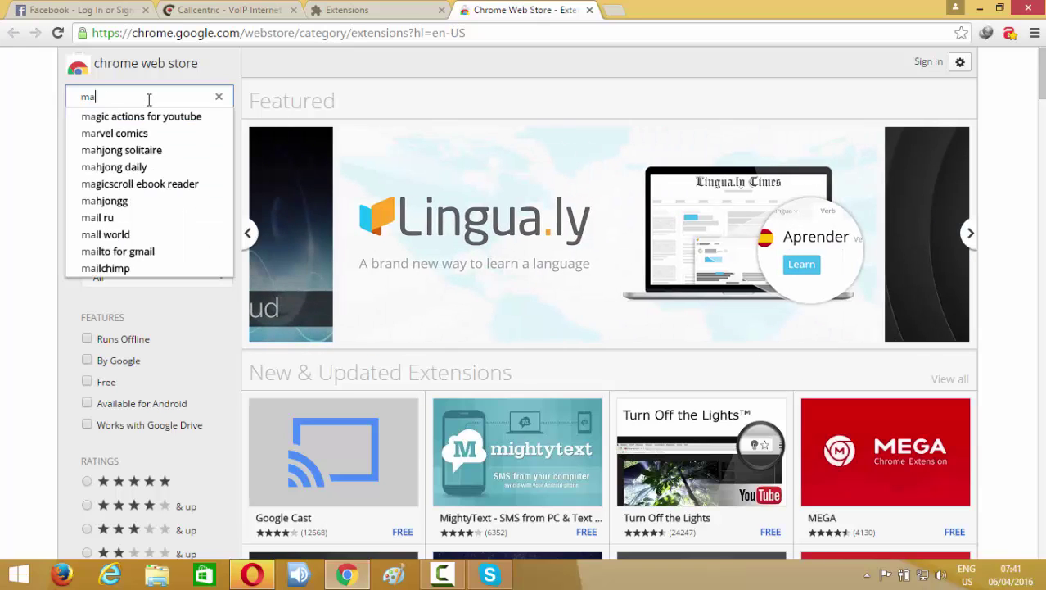
text(sk)
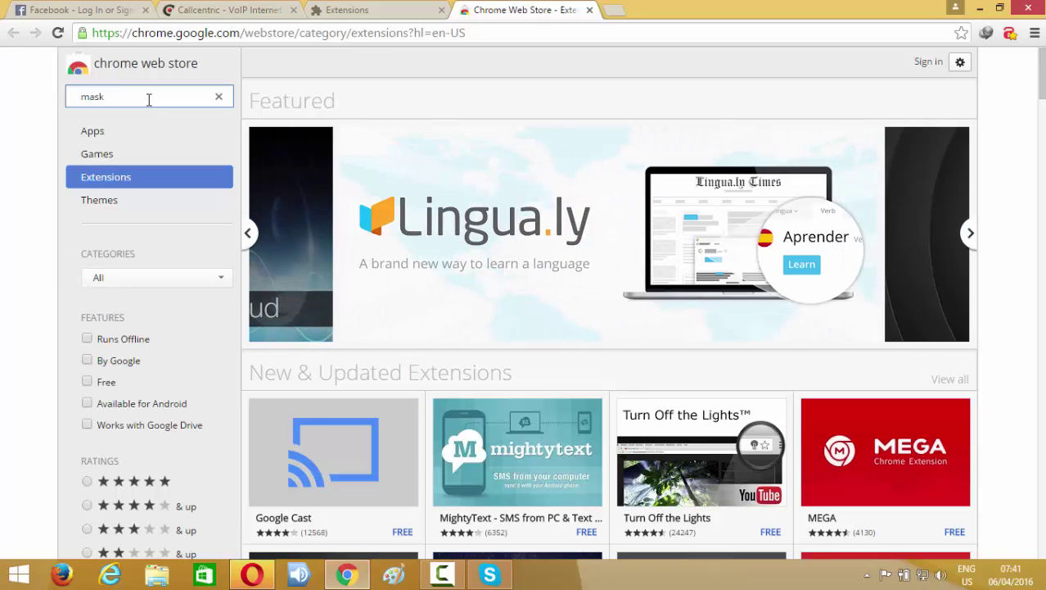
text( me)
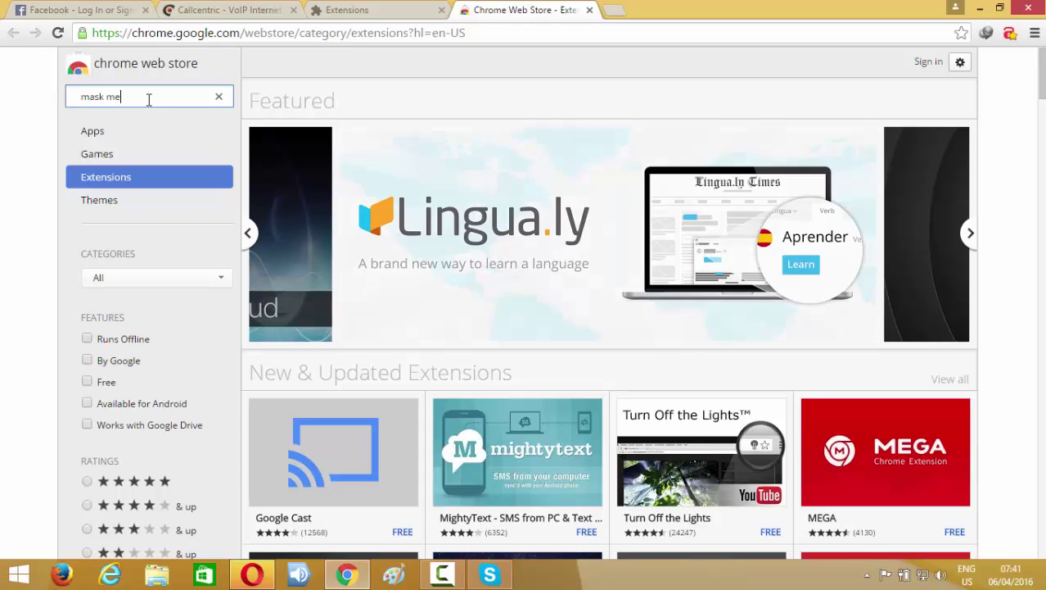
key(Return)
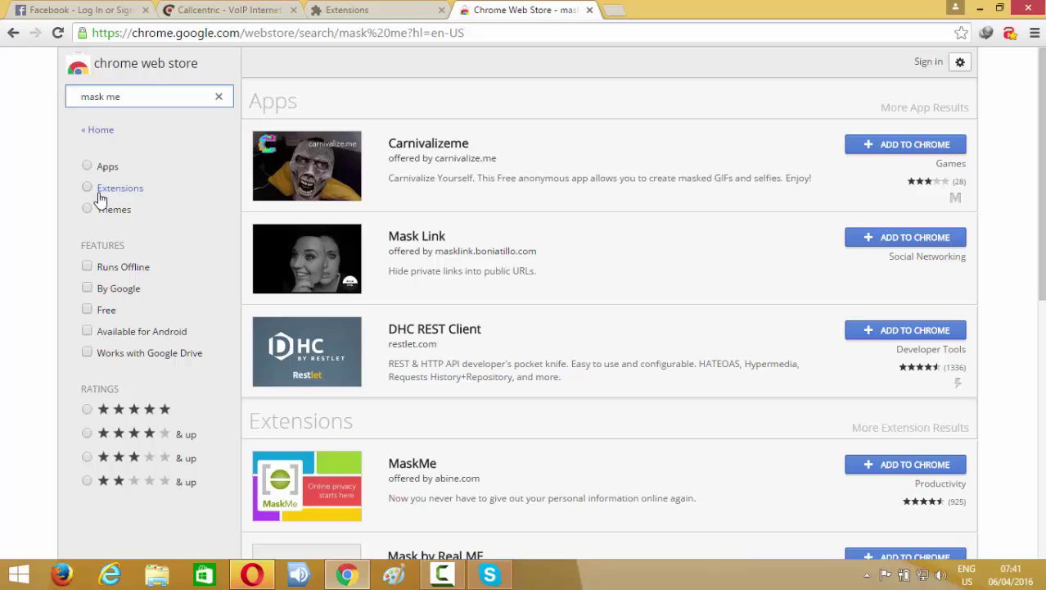
click(88, 188)
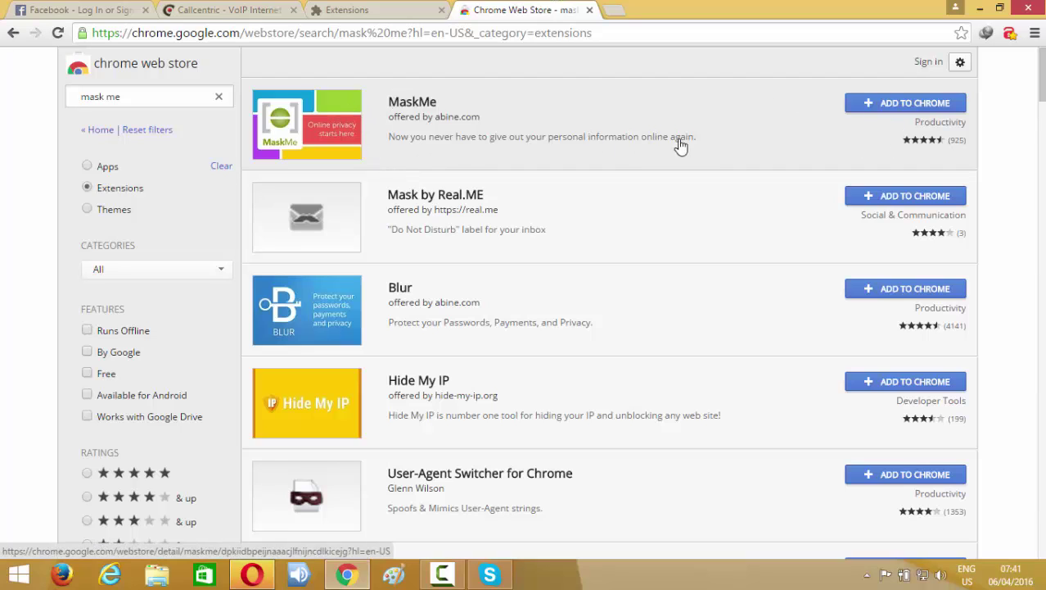
Add the MaskMe extension to Chrome, confirm the install, and dismiss the added notice.
click(895, 112)
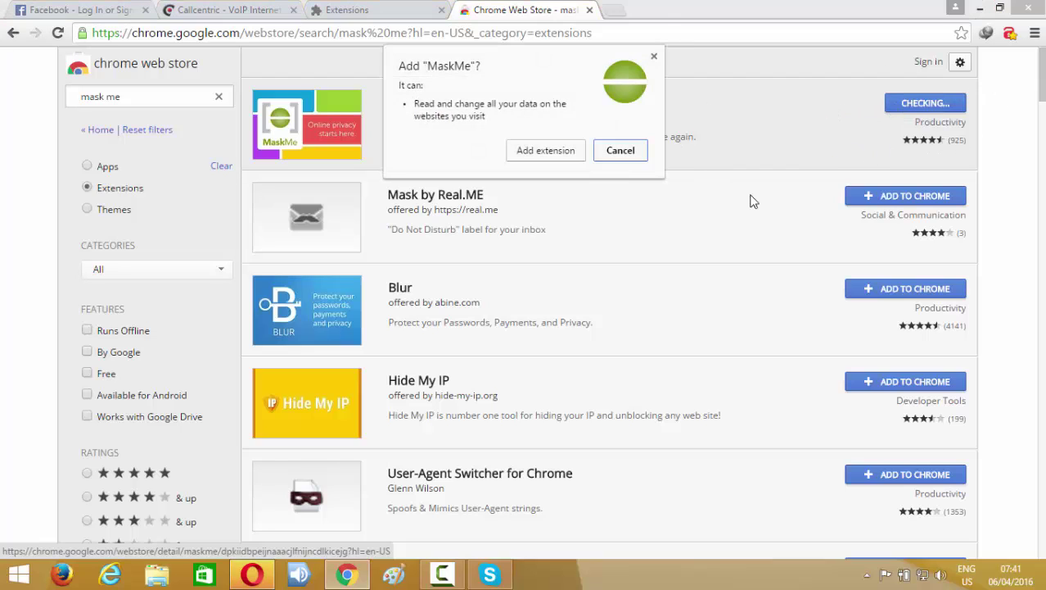
click(531, 152)
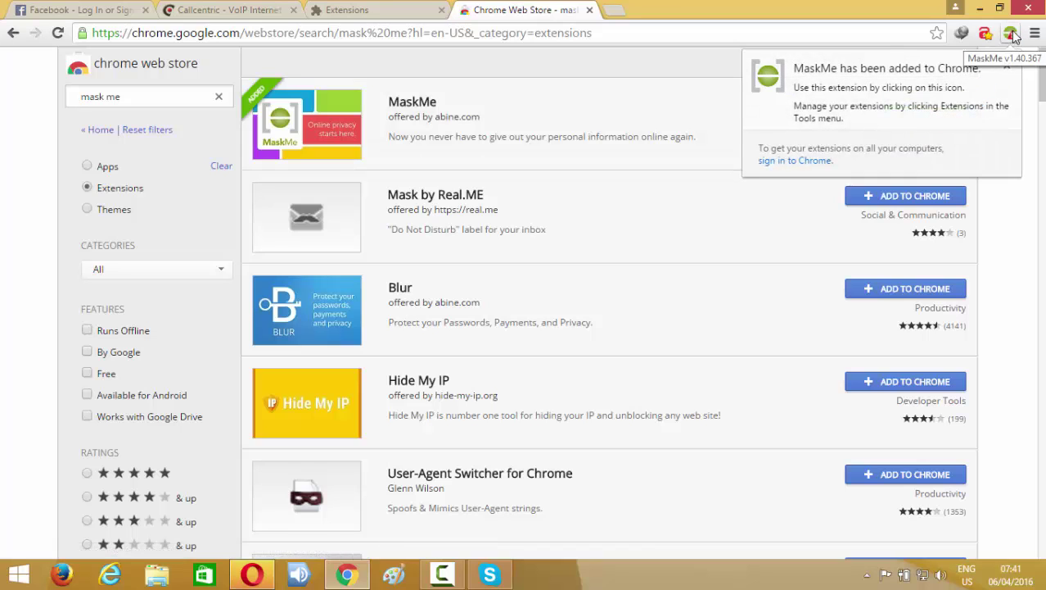
click(1010, 67)
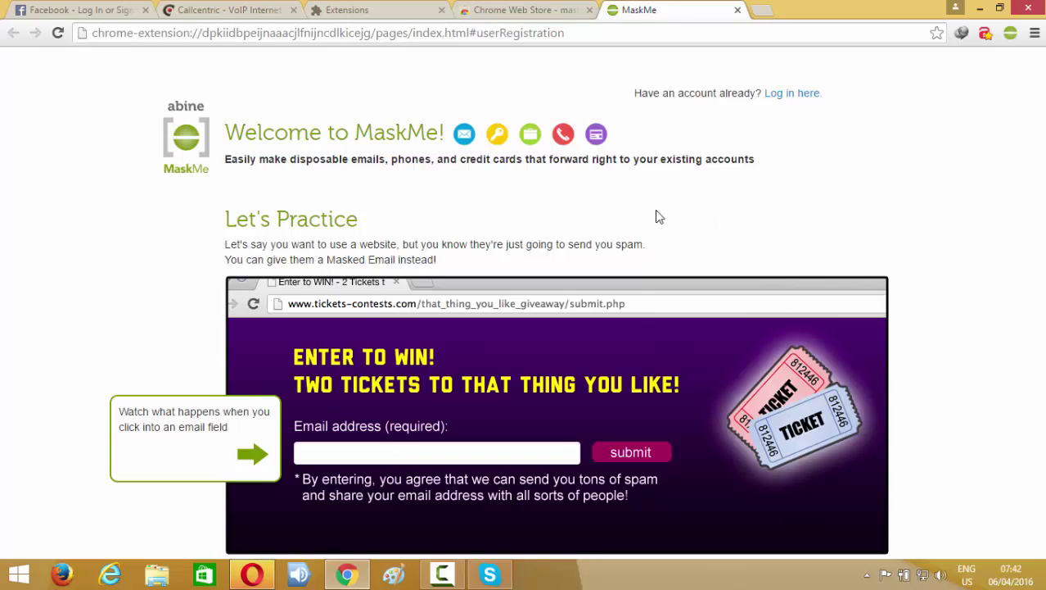
Fill the demo email field with a masked email via Mask My Email, then acknowledge with Got it!
click(318, 454)
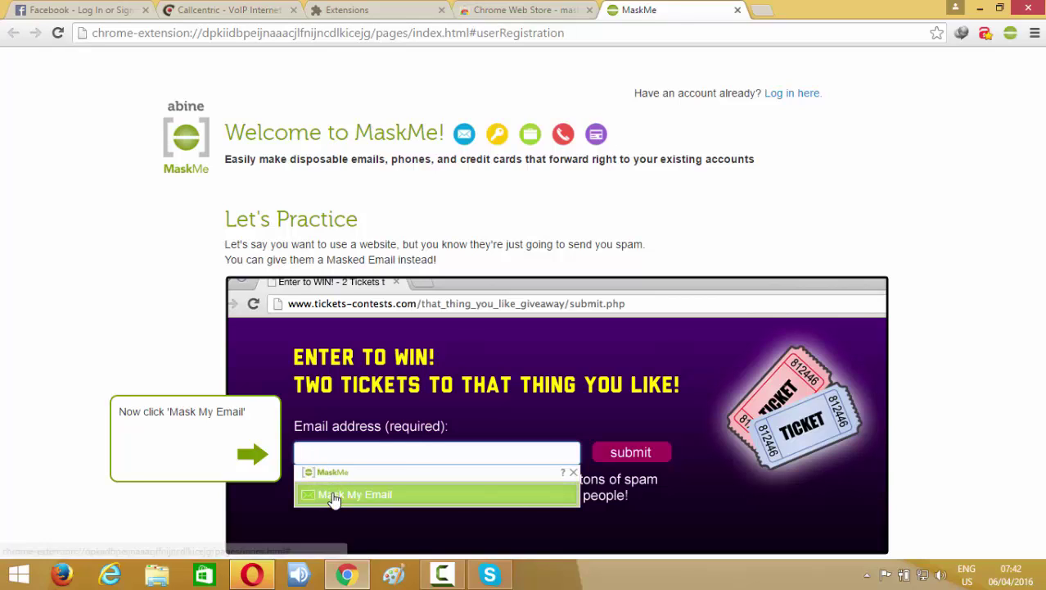
click(381, 493)
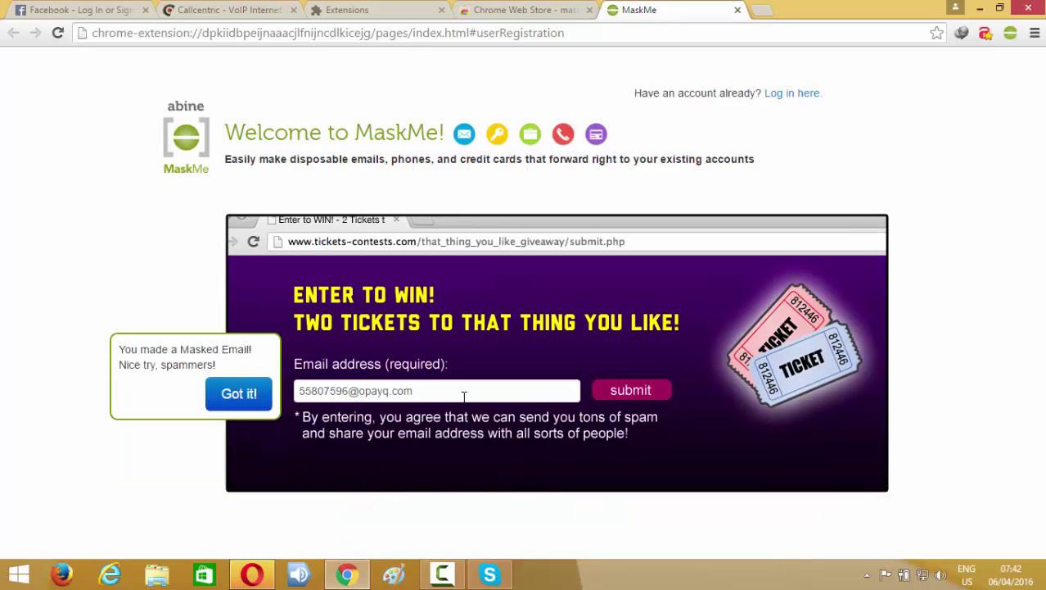
click(237, 395)
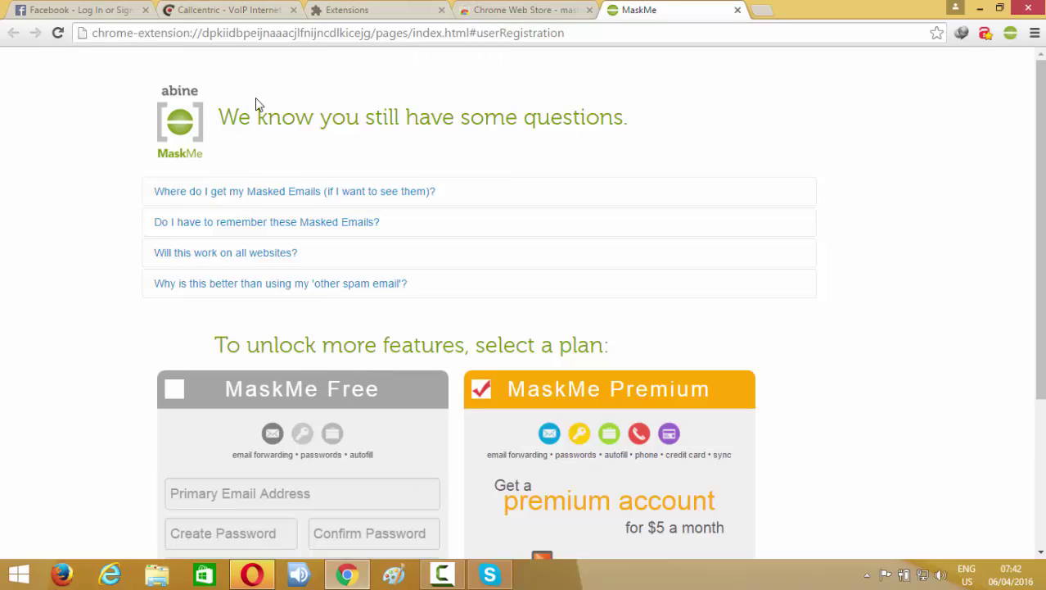
Tick the MaskMe Free plan and place the cursor in the Primary Email Address field.
scroll(309, 342, down, 2)
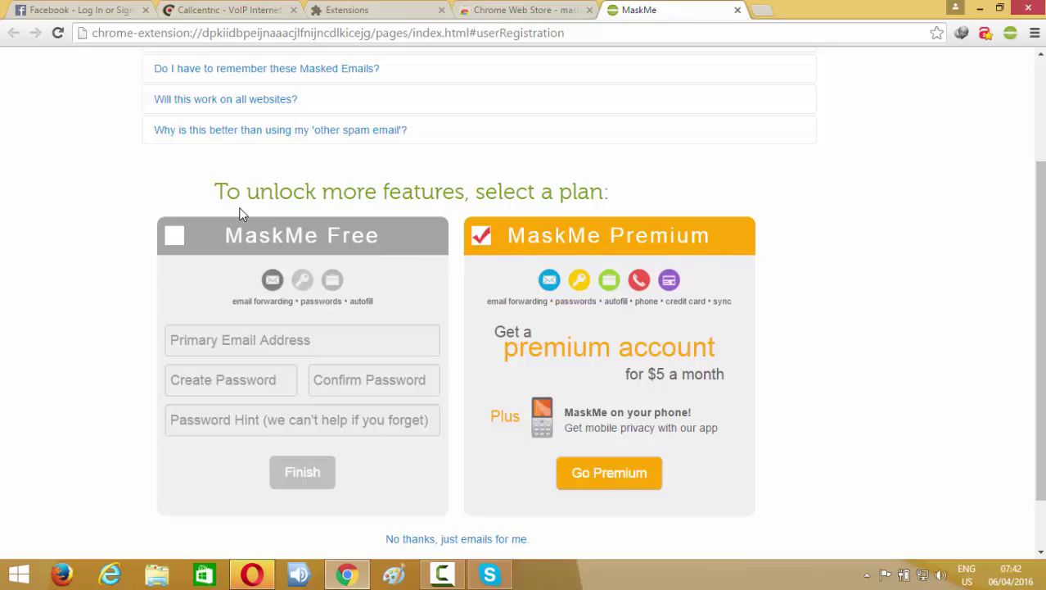
click(174, 239)
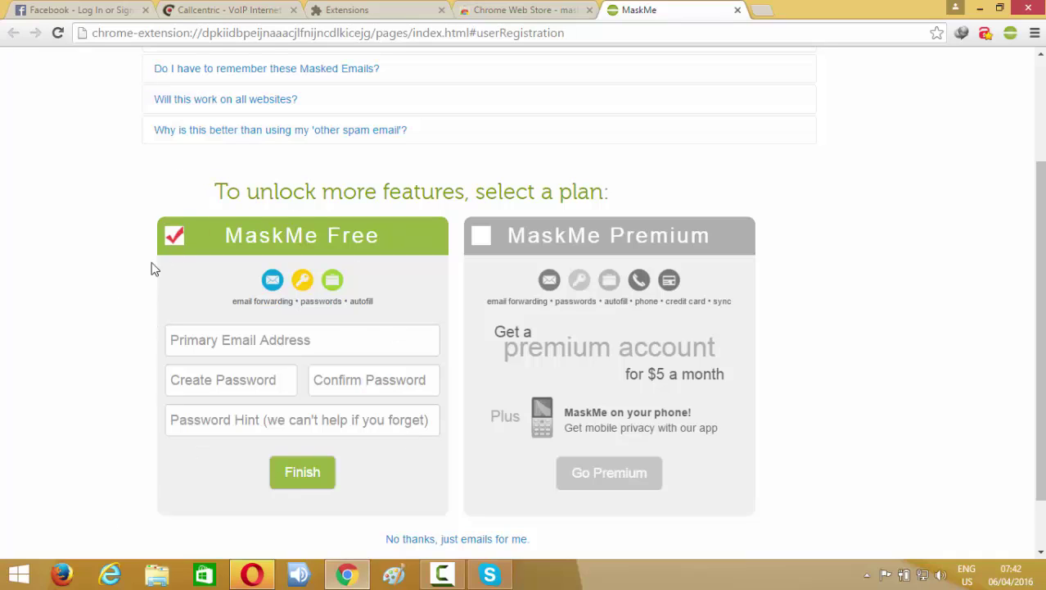
click(222, 343)
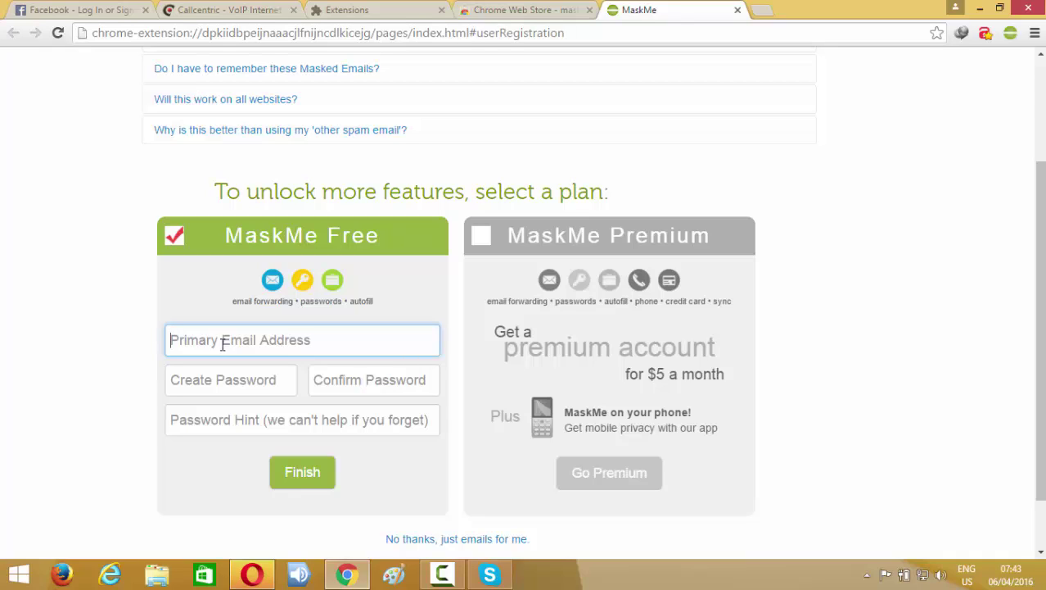
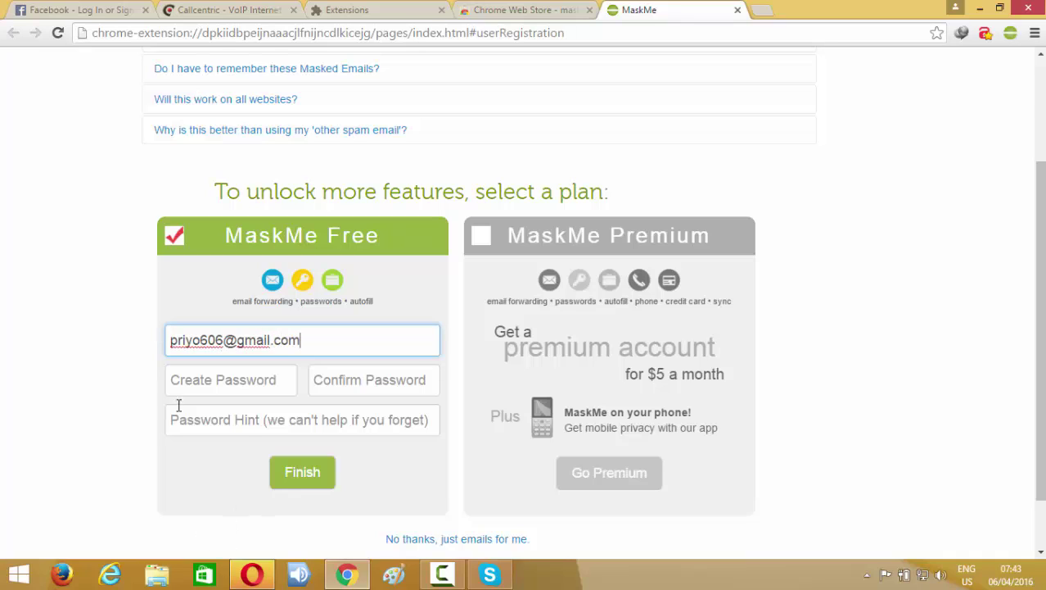
Enter the primary email, the account password twice and hint 'no', then submit with Finish.
click(244, 386)
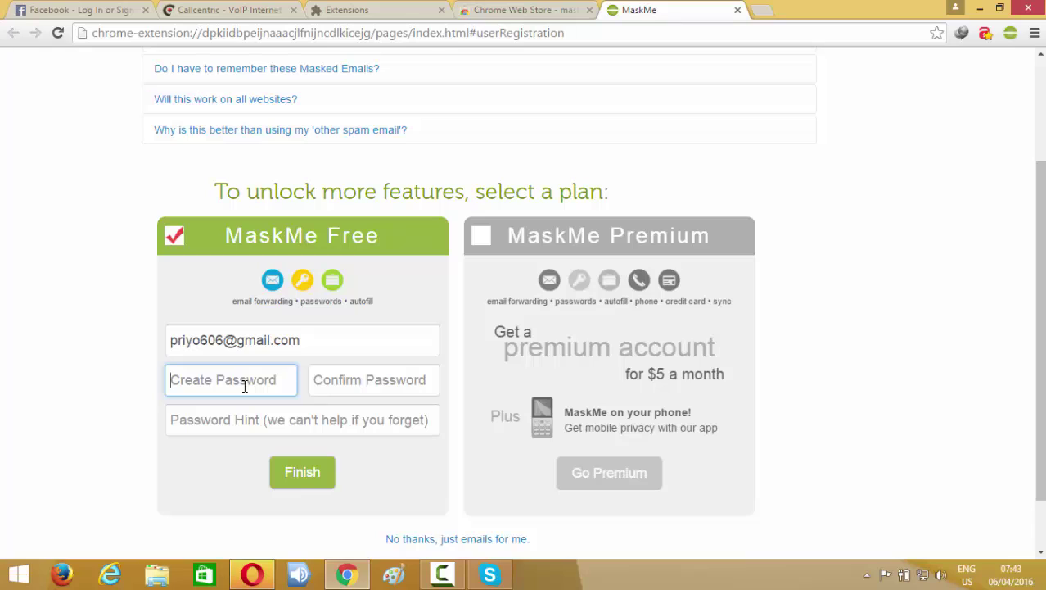
text(•••••••)
click(357, 389)
text(••••••)
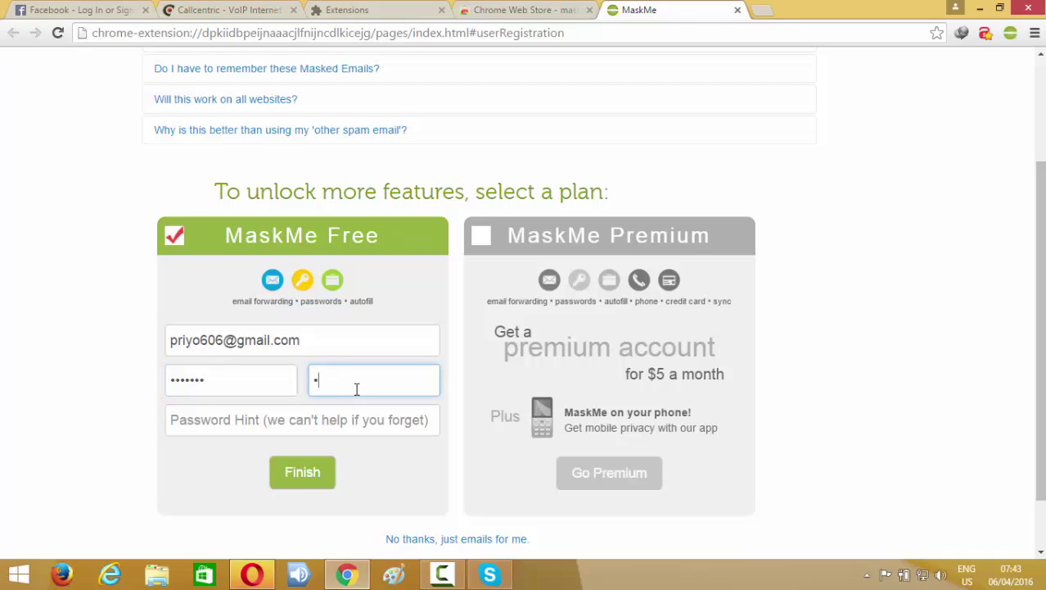
text(•)
click(258, 419)
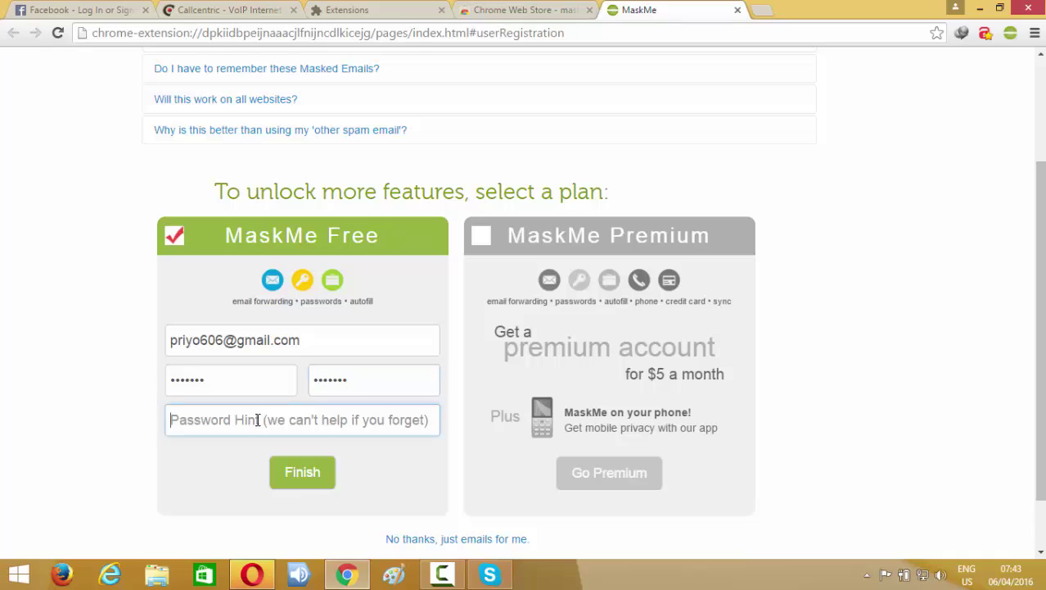
text(n)
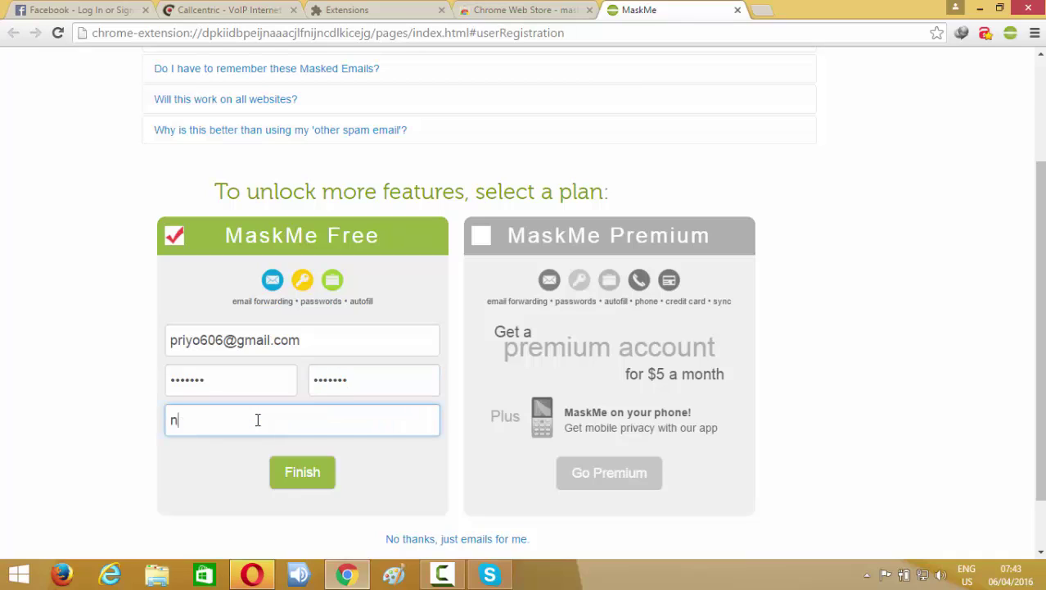
text(o)
click(302, 480)
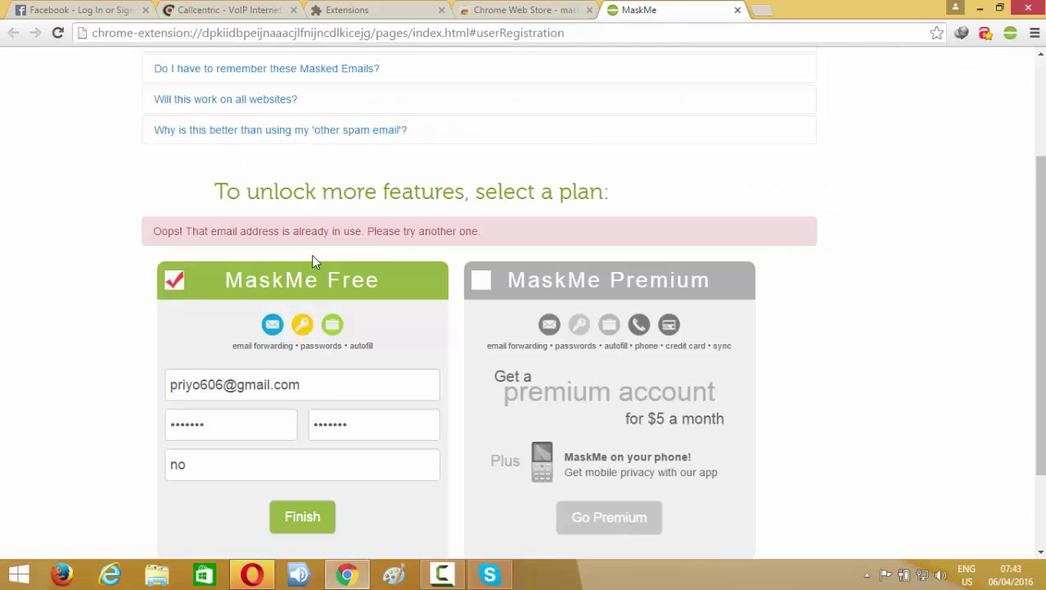
Replace the rejected primary email with a second e-mail address and resubmit the registration.
click(302, 519)
scroll(461, 440, down, 1)
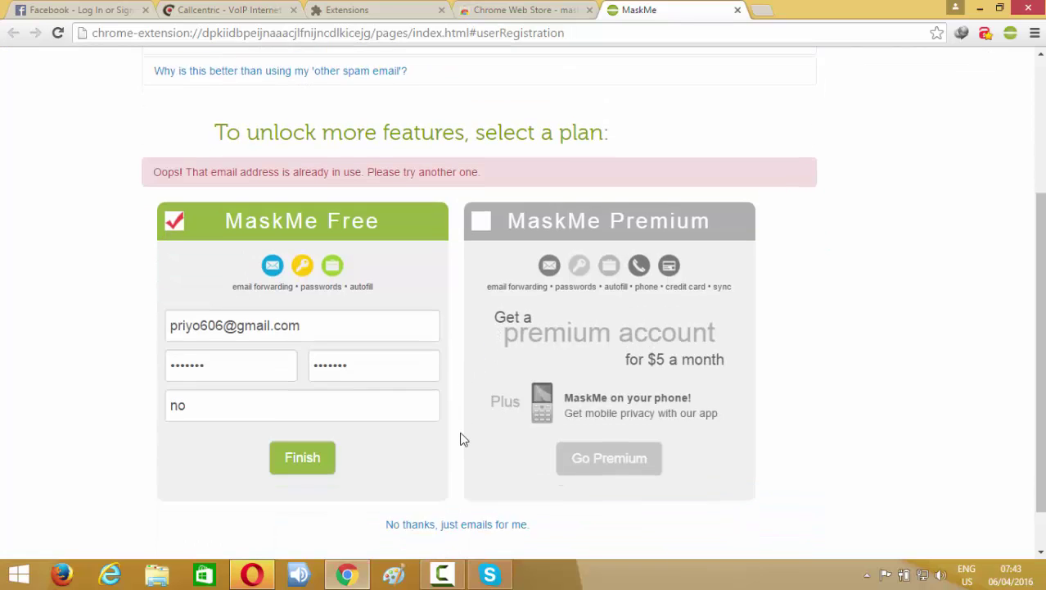
scroll(461, 440, down, 1)
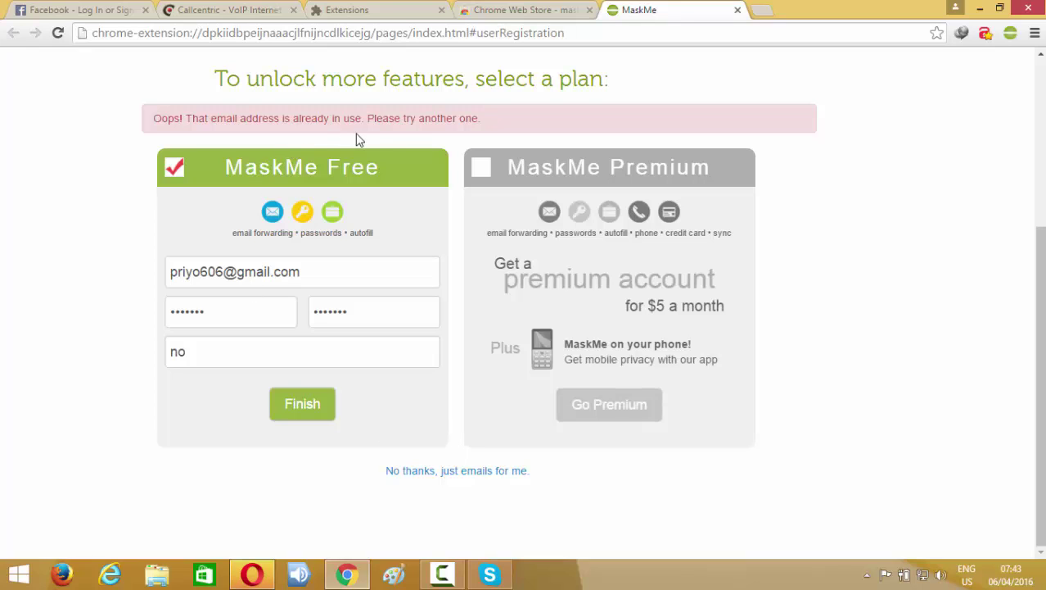
scroll(440, 168, up, 1)
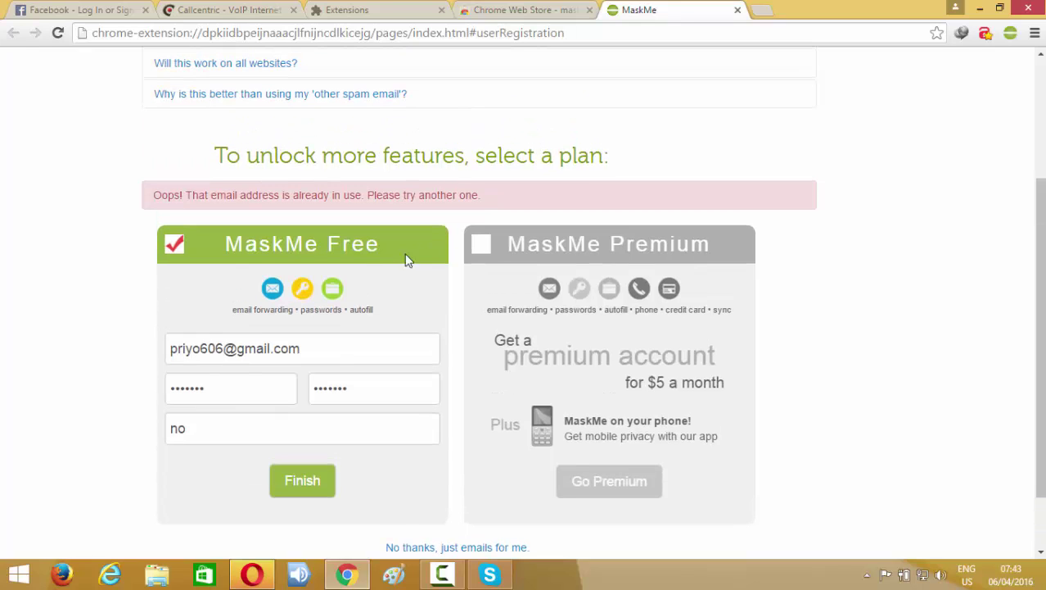
click(315, 352)
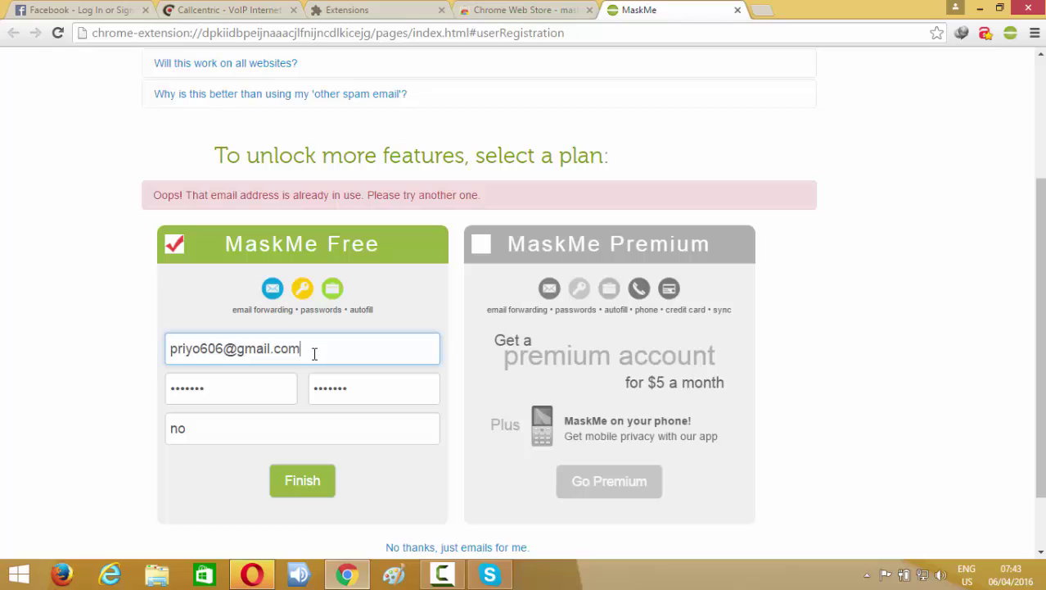
drag(314, 353, 159, 352)
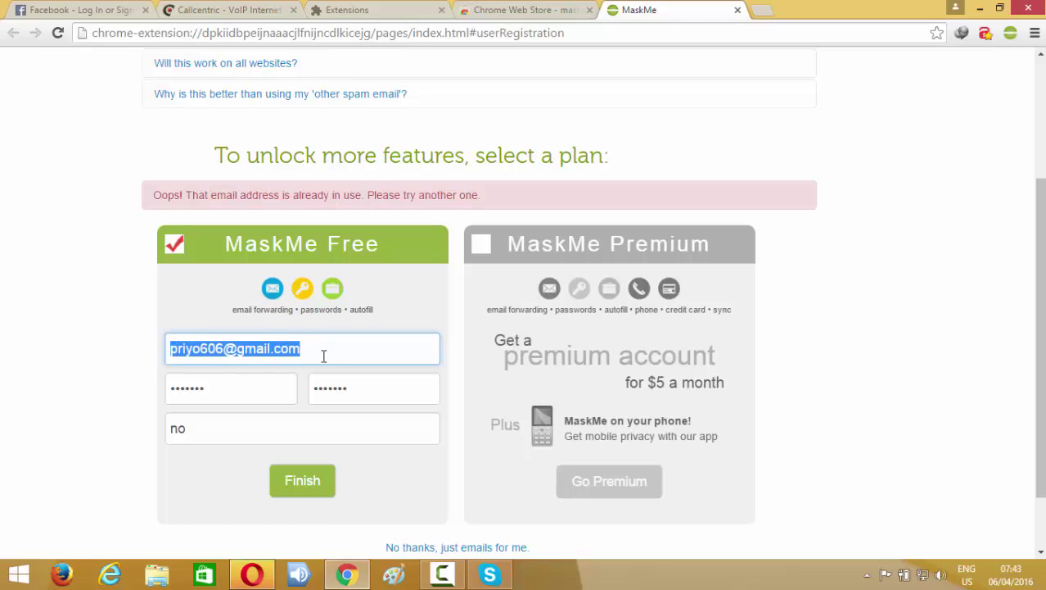
key(BackSpace)
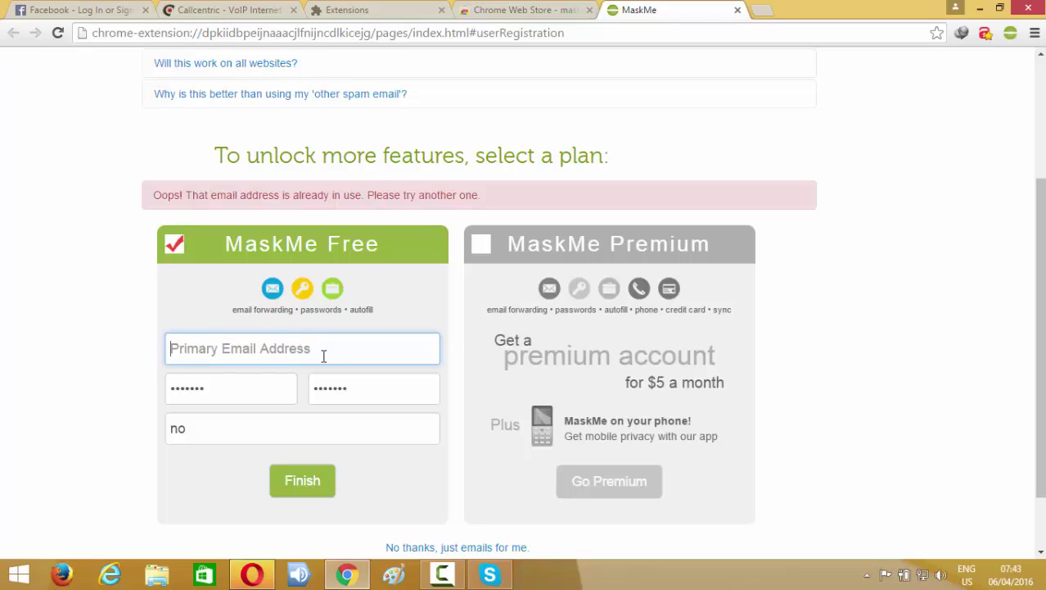
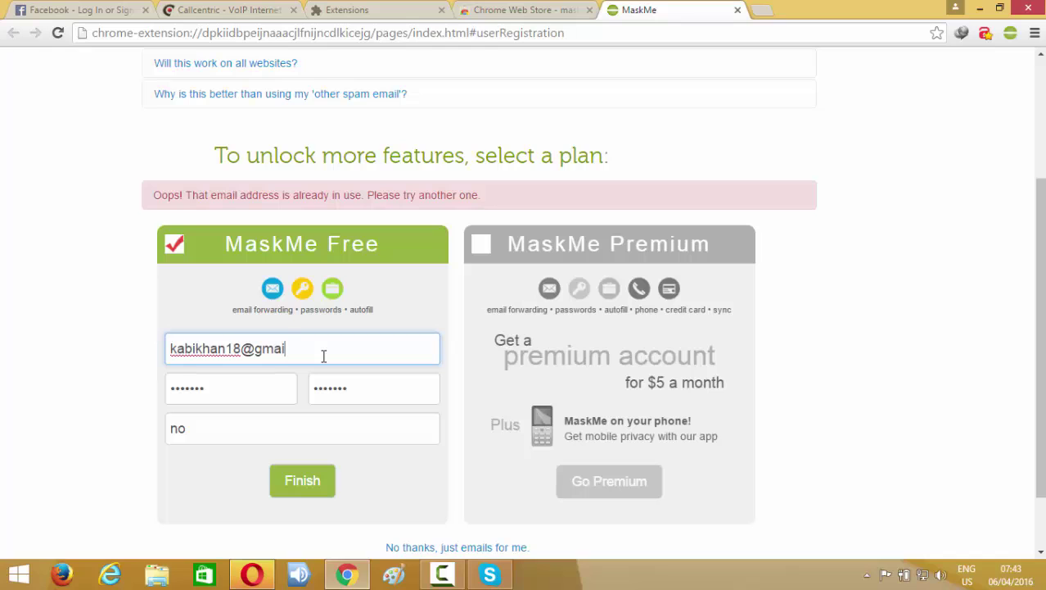
click(311, 481)
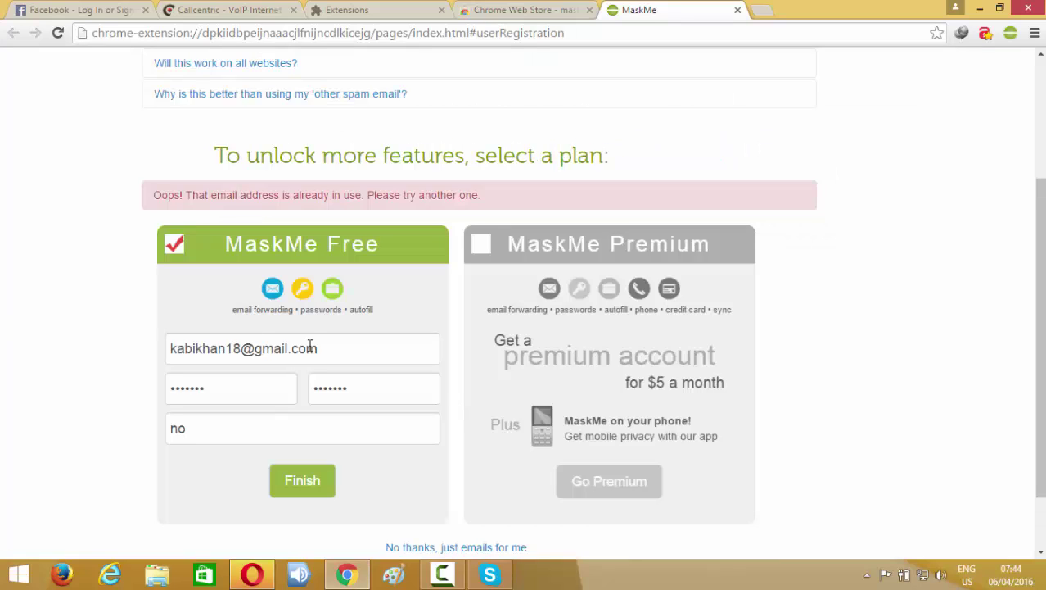
Swap in a third e-mail address and submit again, starting account setup.
drag(334, 350, 140, 351)
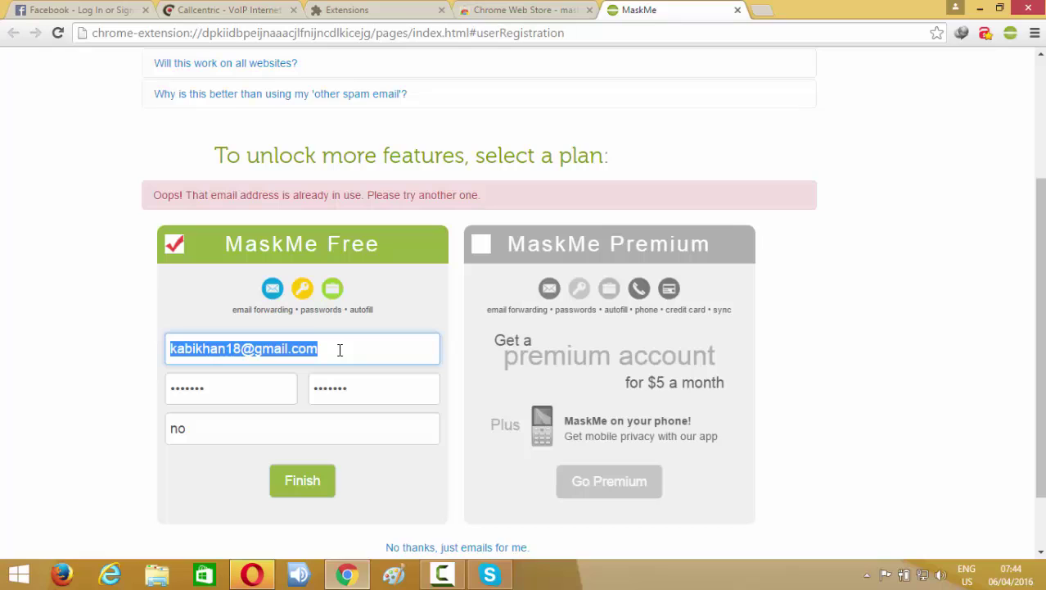
key(BackSpace)
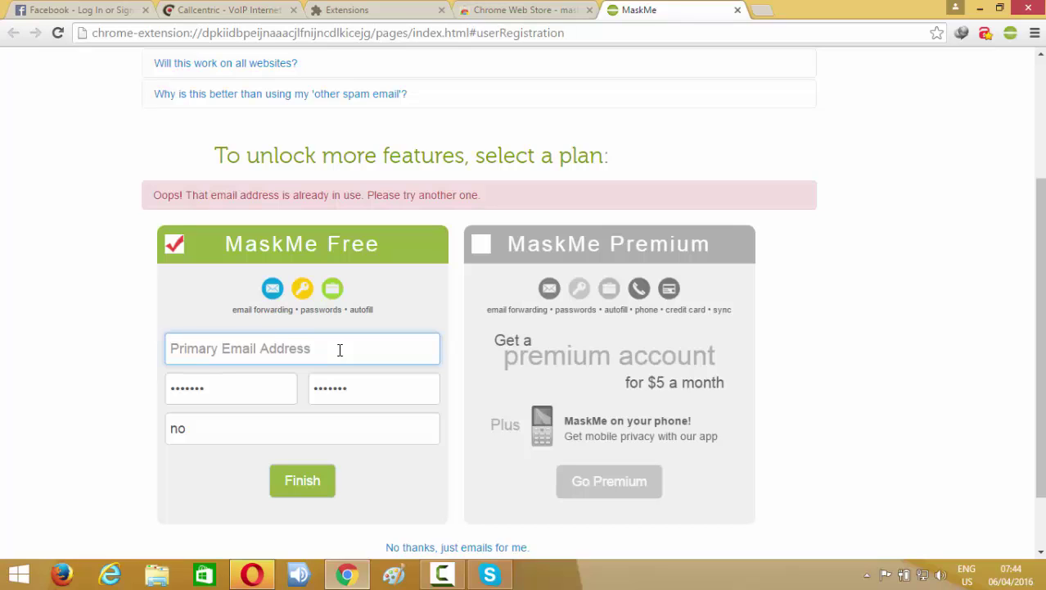
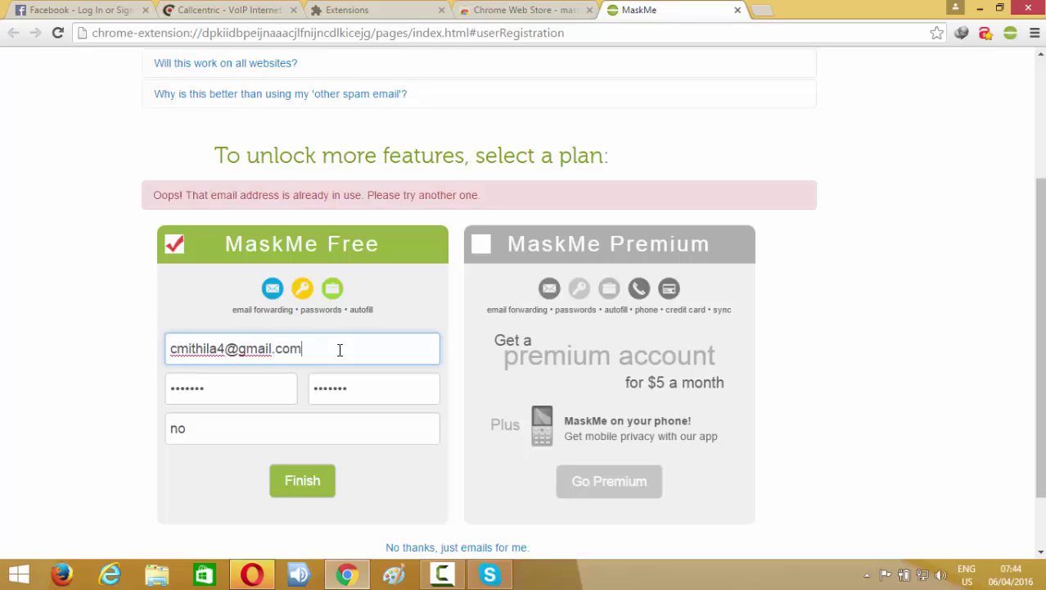
click(307, 488)
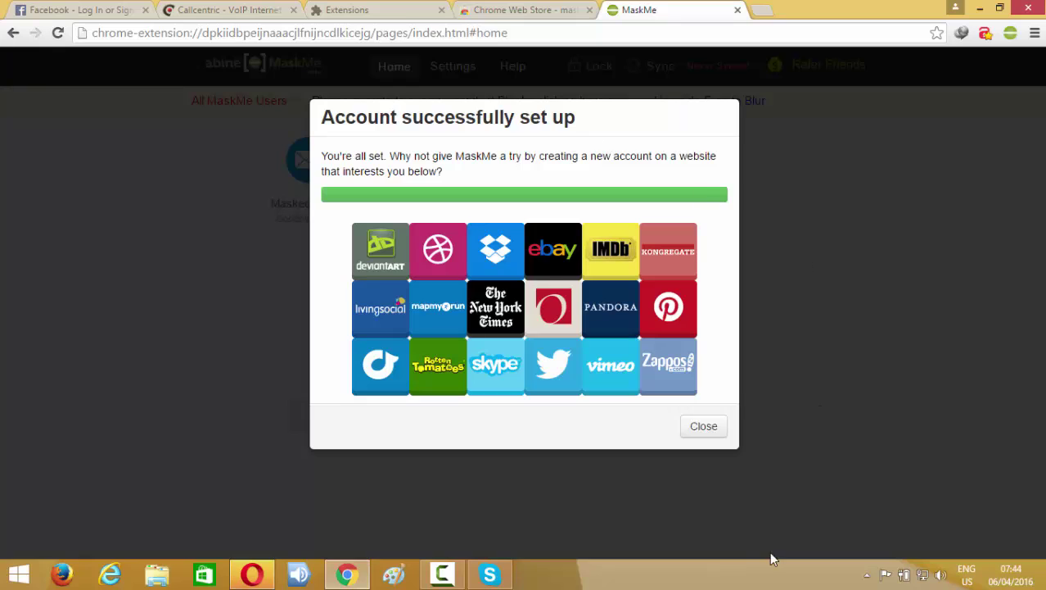
Close the 'Account successfully set up' dialog and switch to the Facebook sign-up page.
click(706, 428)
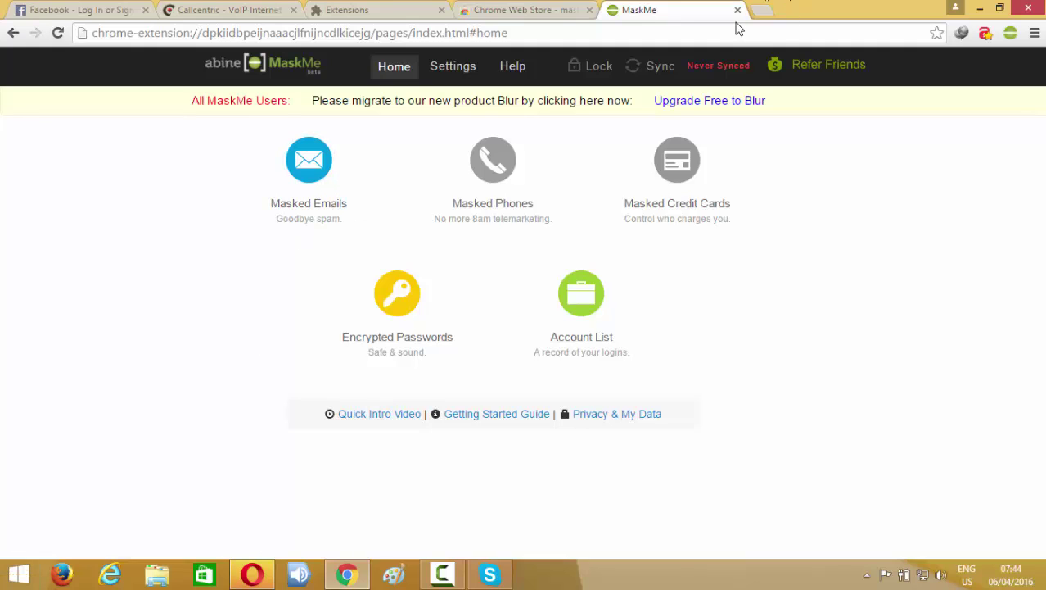
click(76, 11)
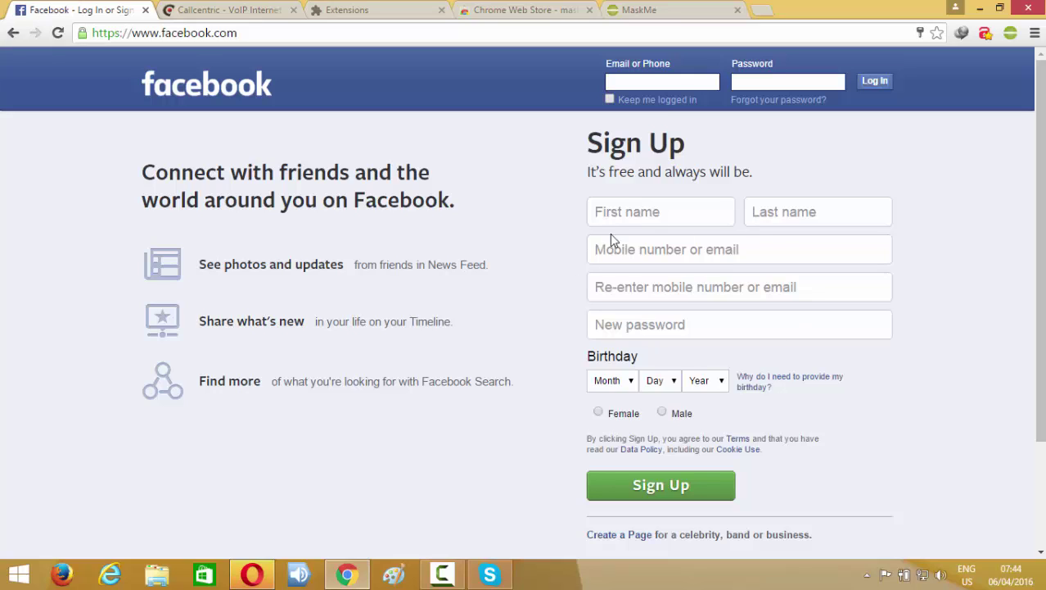
Try masking Facebook's mobile number or email field through the right-click MaskMe option.
click(614, 251)
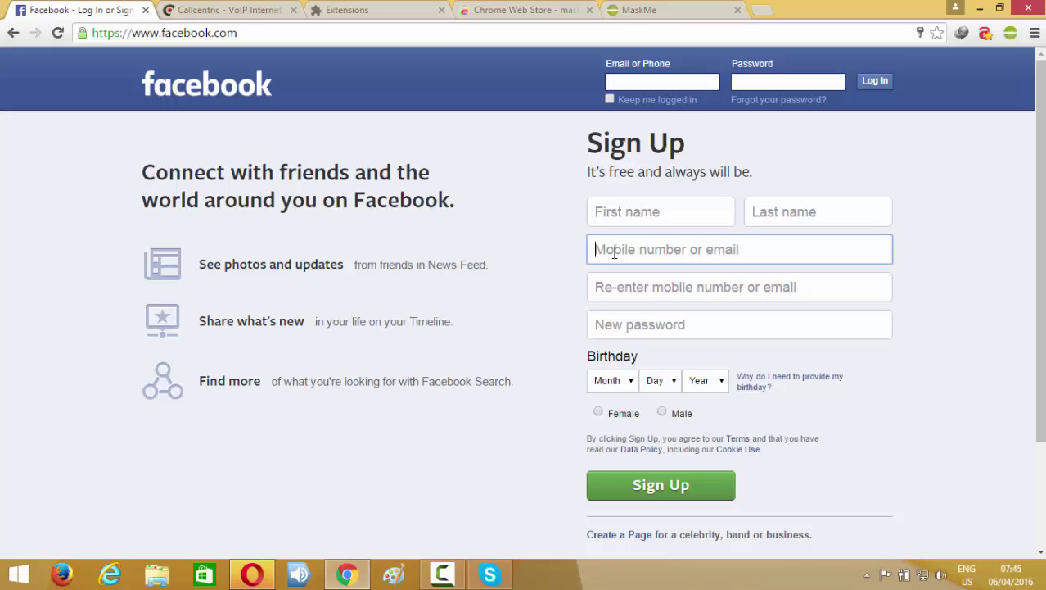
right_click(616, 252)
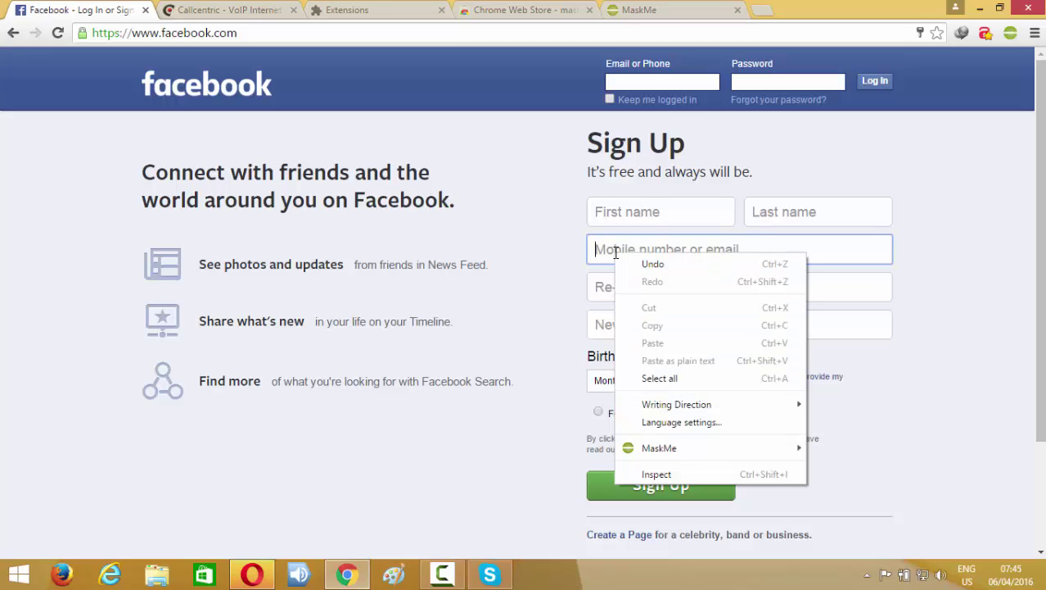
mouse_move(670, 450)
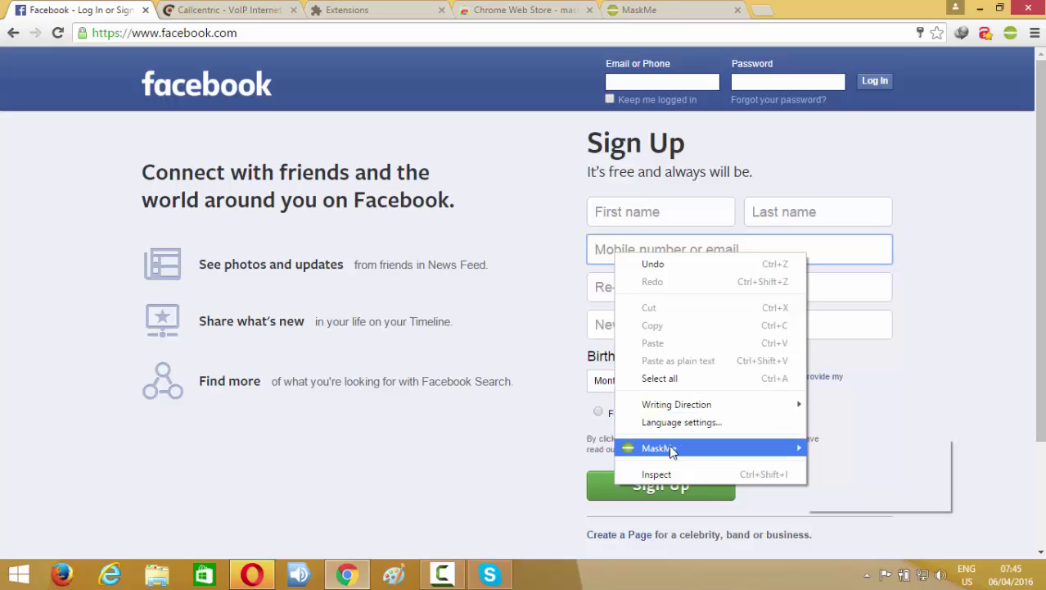
mouse_move(851, 449)
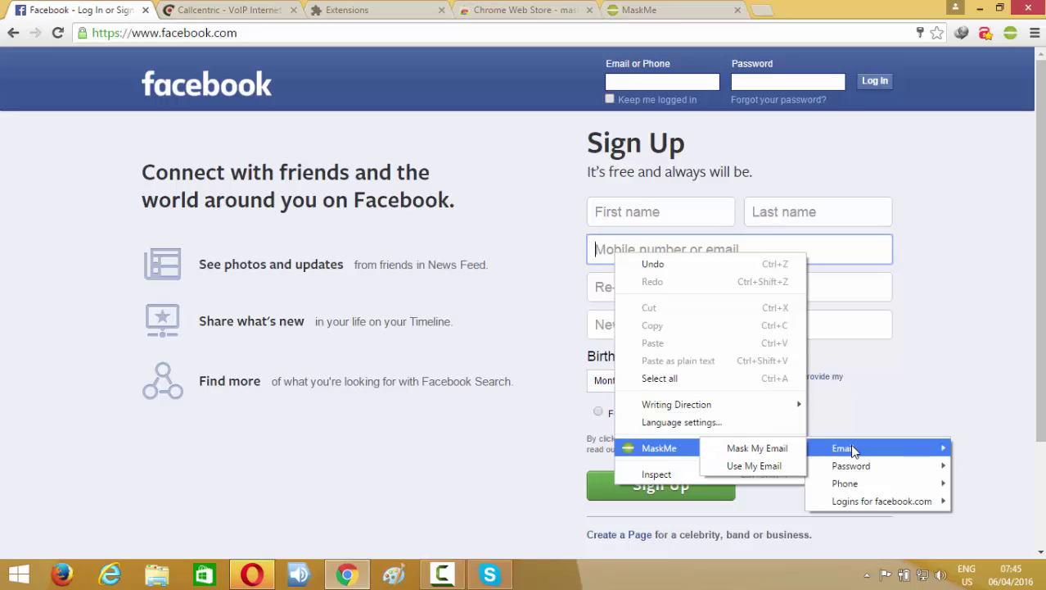
click(760, 448)
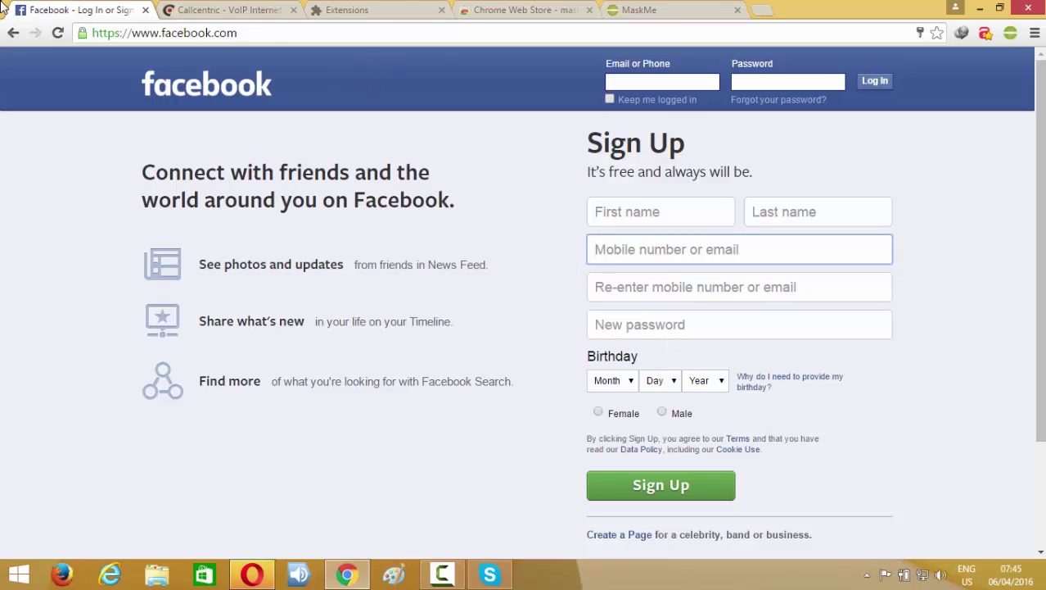
Reload Facebook and fill its email field with a MaskMe masked address.
click(57, 34)
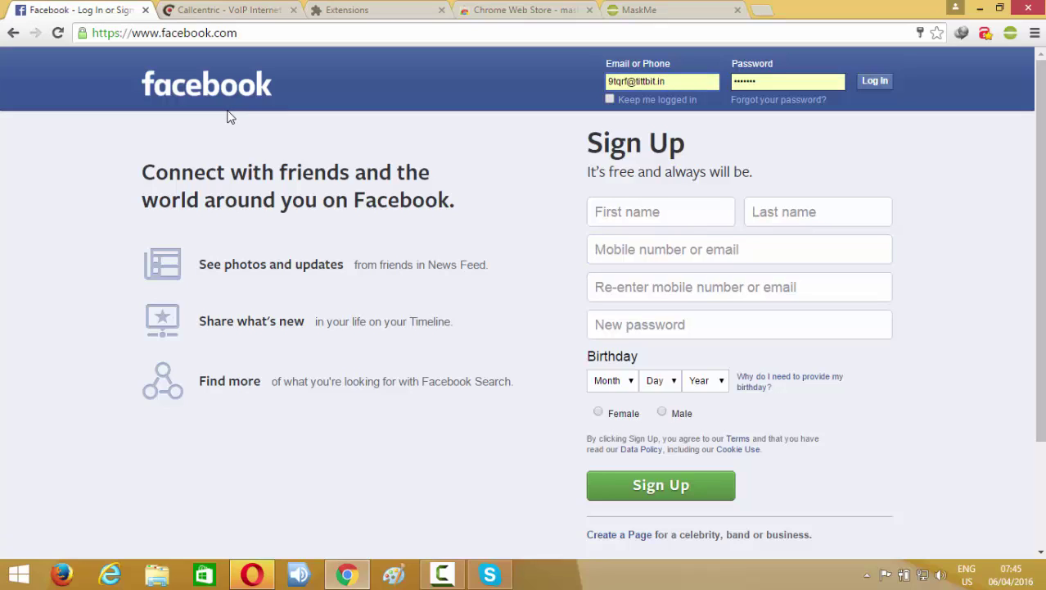
click(628, 250)
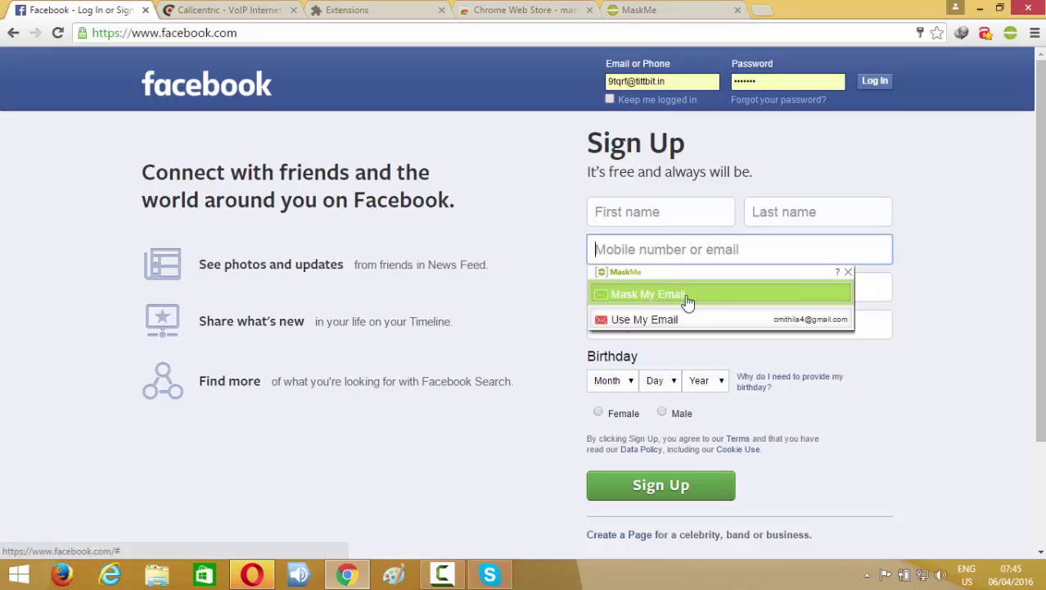
click(625, 302)
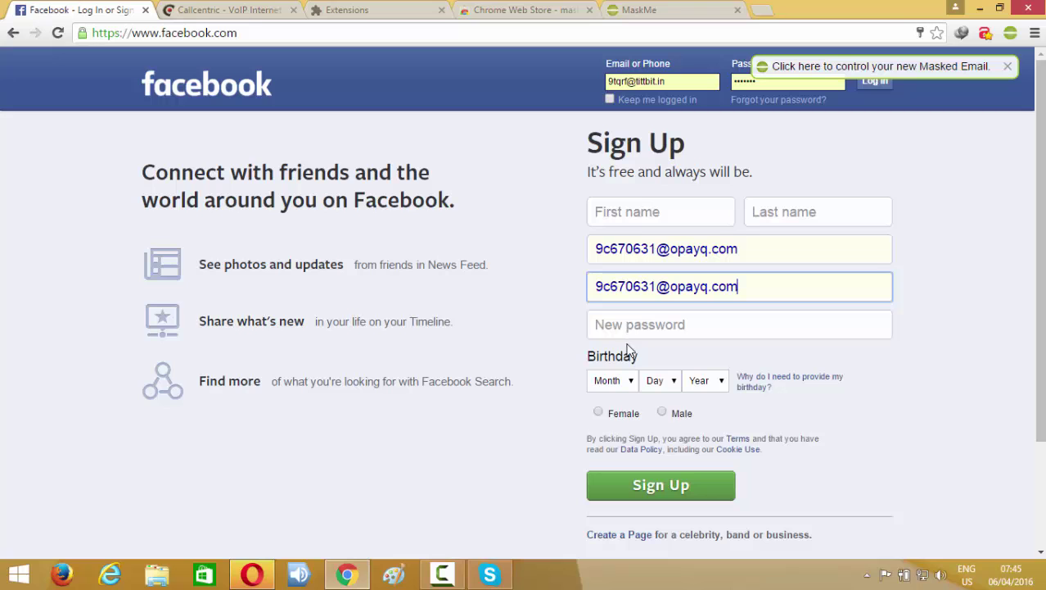
click(212, 5)
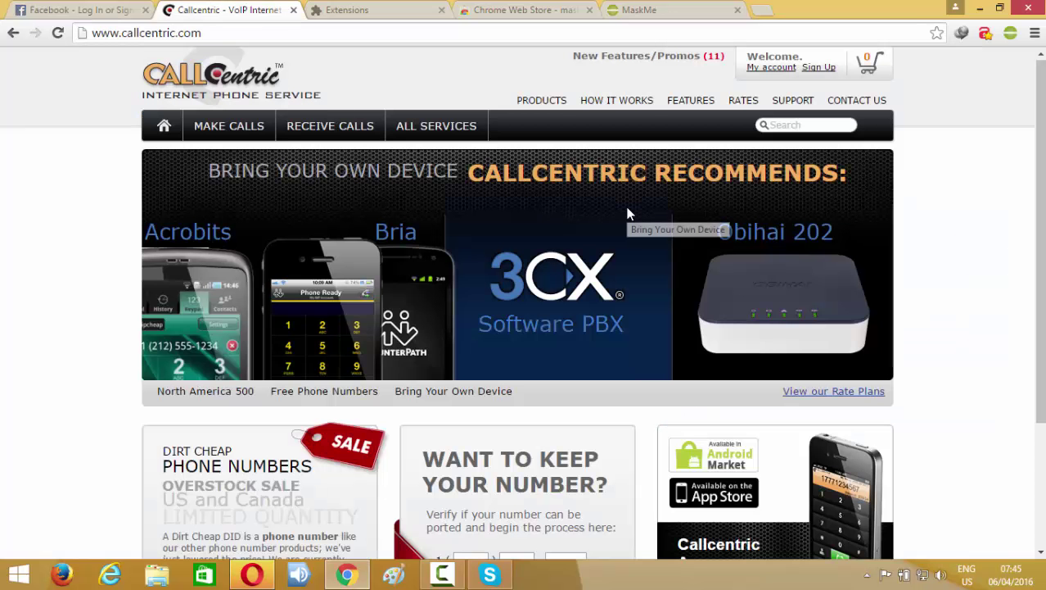
Open Callcentric's Sign Up page.
scroll(626, 210, down, 2)
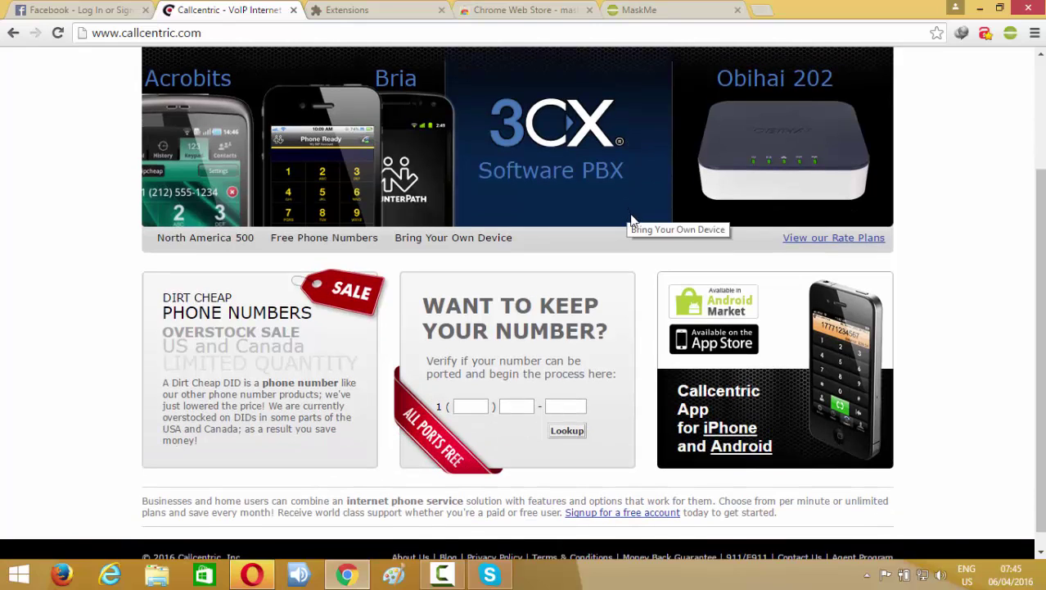
scroll(689, 299, down, 1)
scroll(689, 301, up, 3)
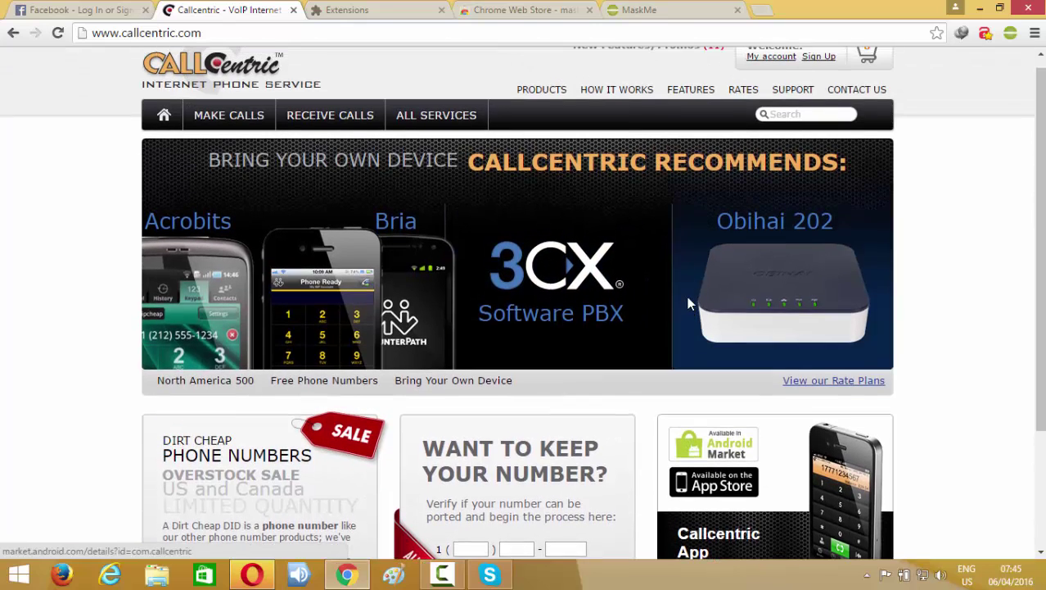
click(819, 70)
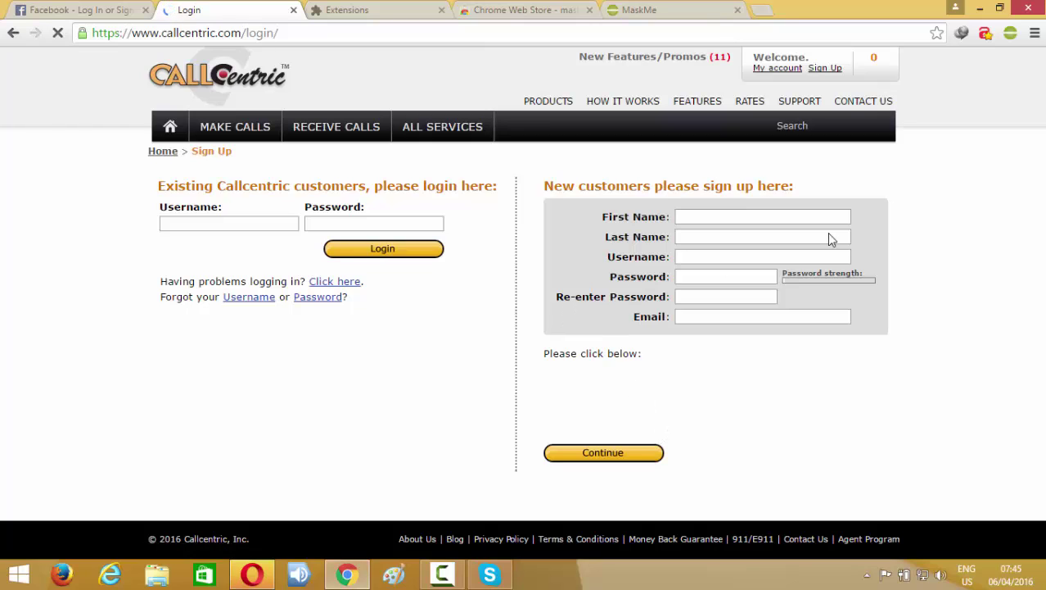
Fill Callcentric's new-customer Email field with a fresh MaskMe masked address.
click(694, 318)
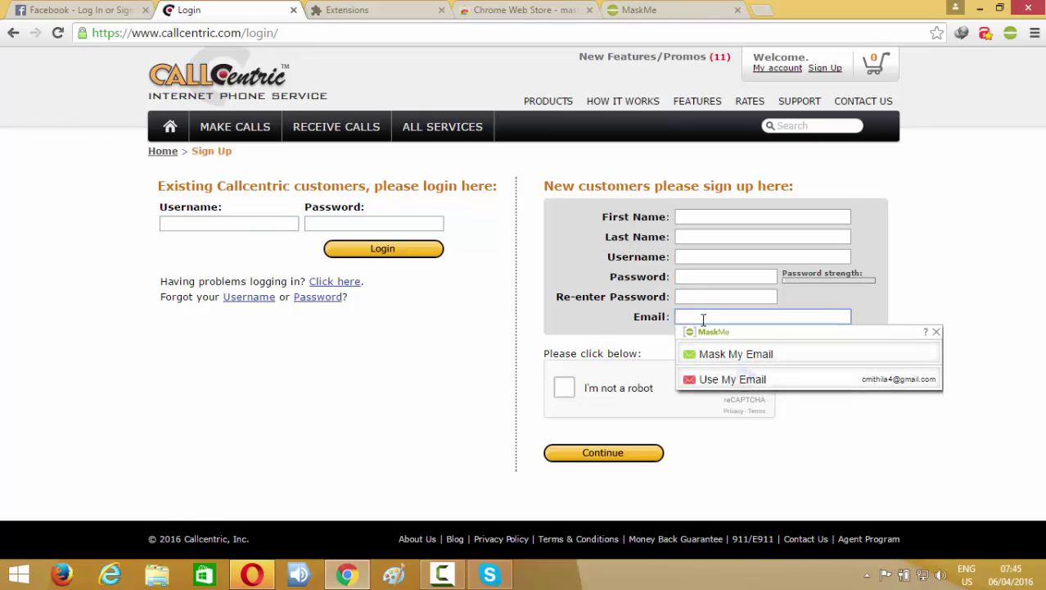
click(725, 360)
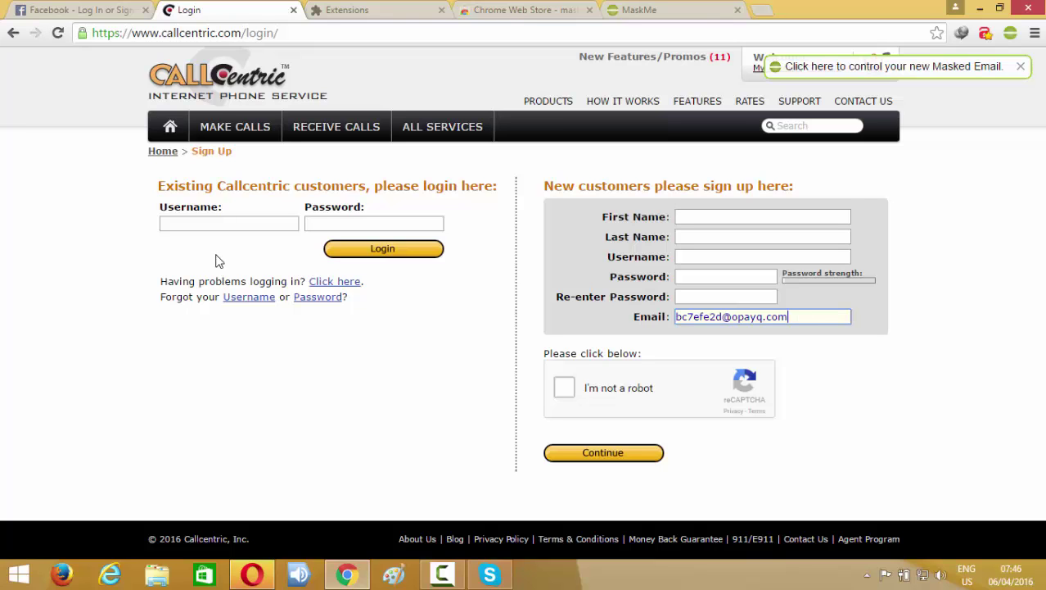
click(68, 8)
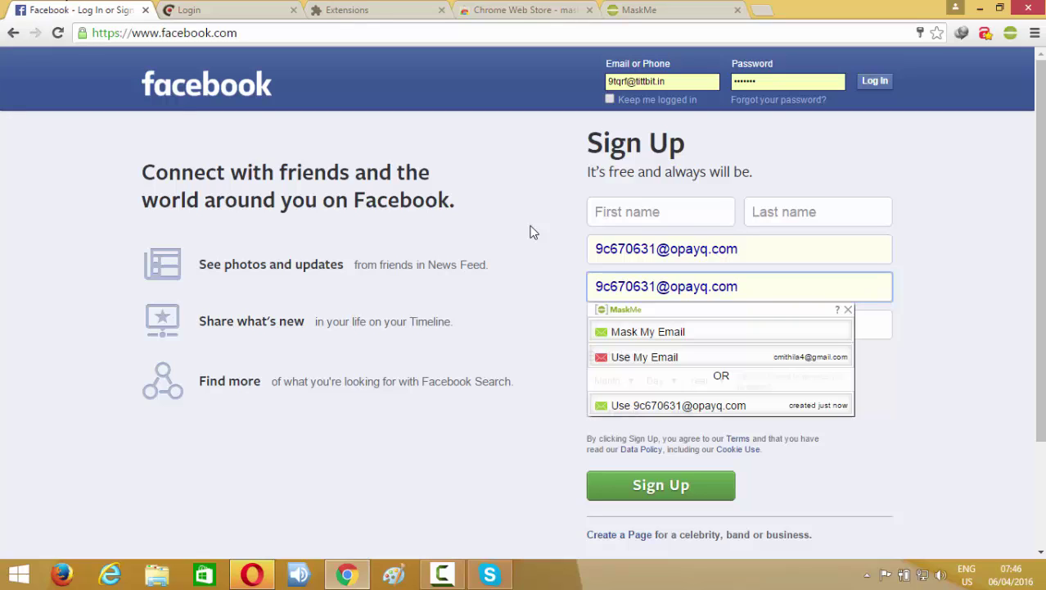
click(540, 287)
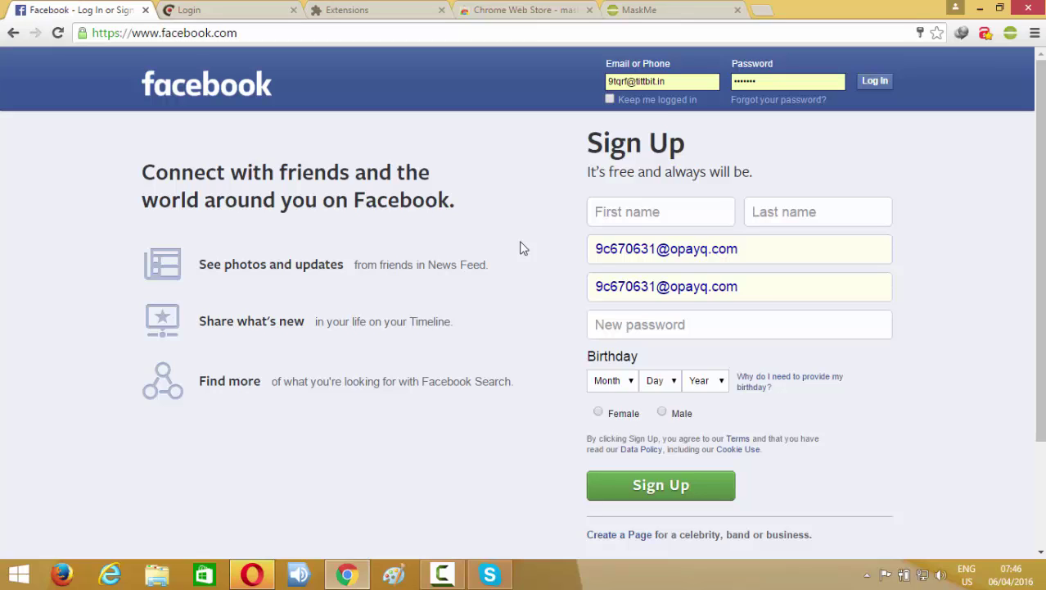
click(207, 9)
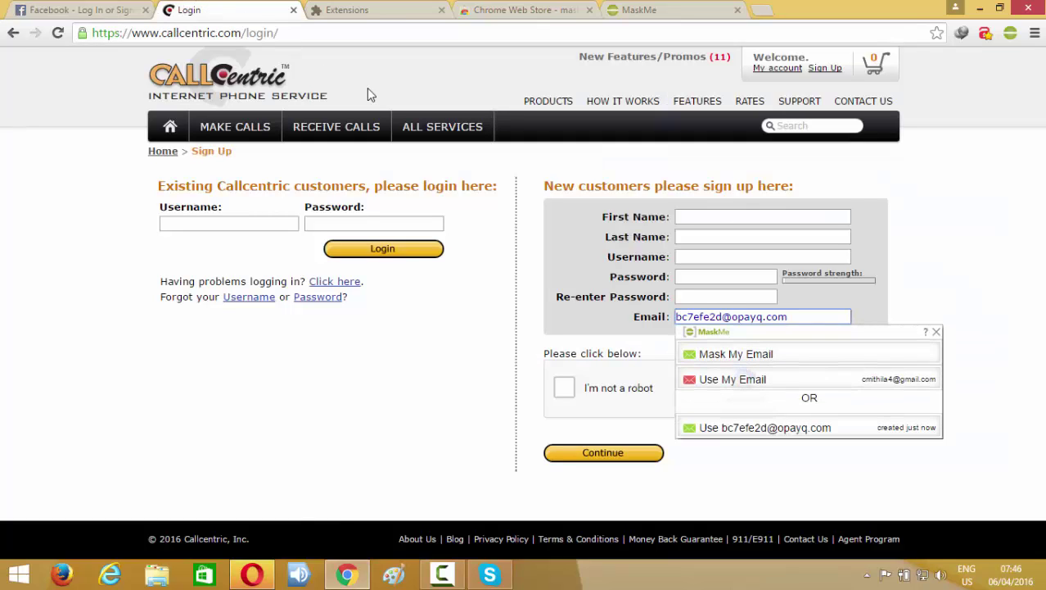
click(353, 10)
click(96, 15)
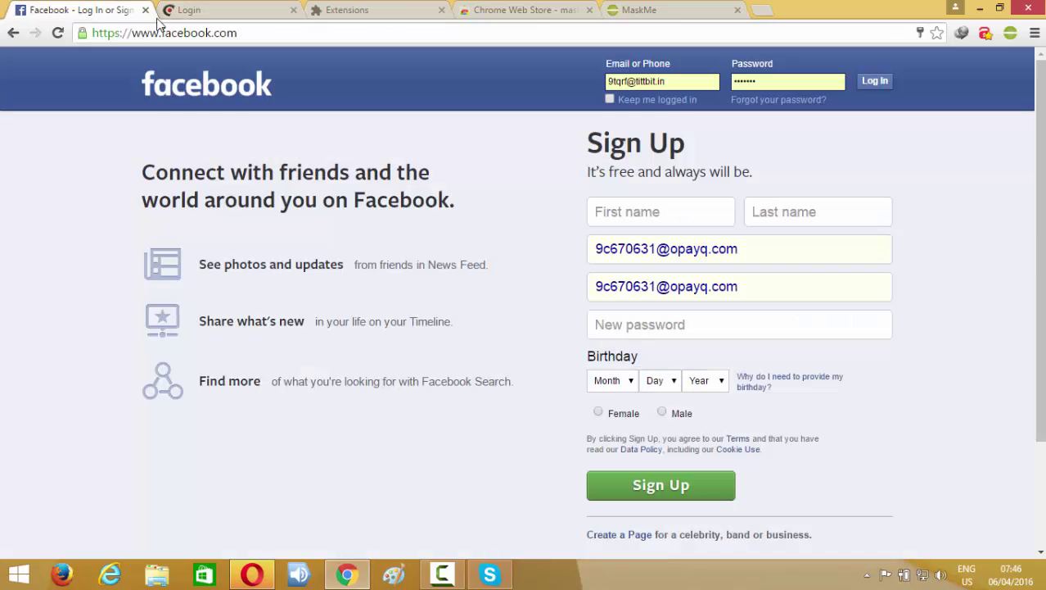
click(245, 9)
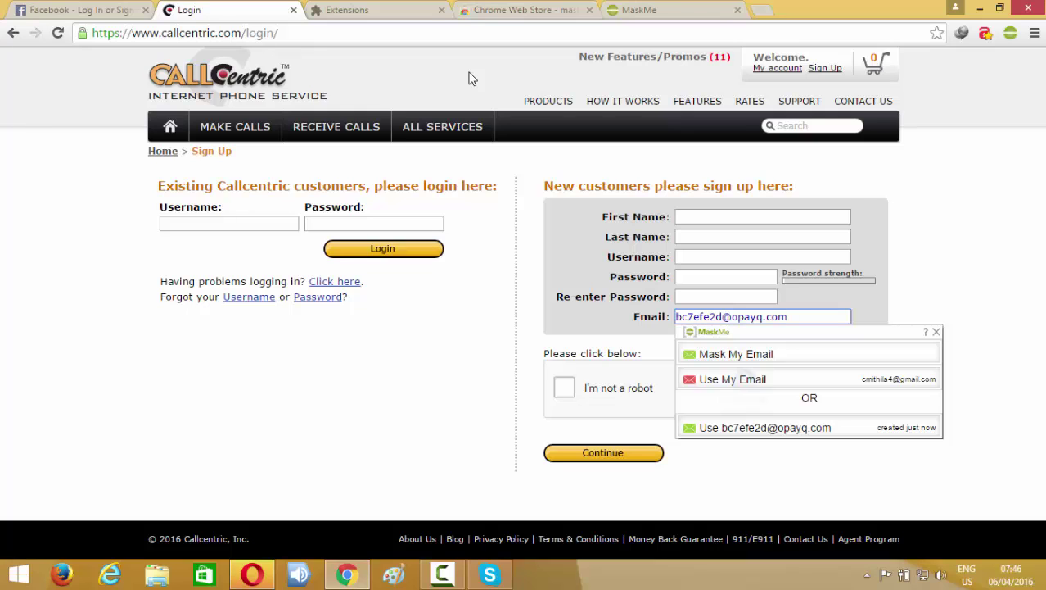
click(381, 10)
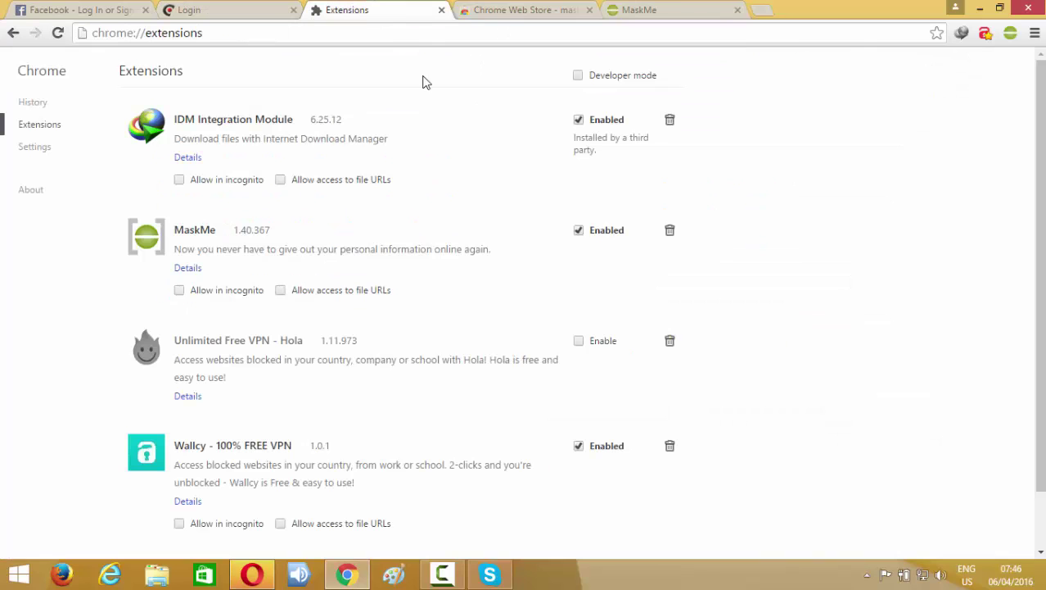
click(241, 10)
click(92, 10)
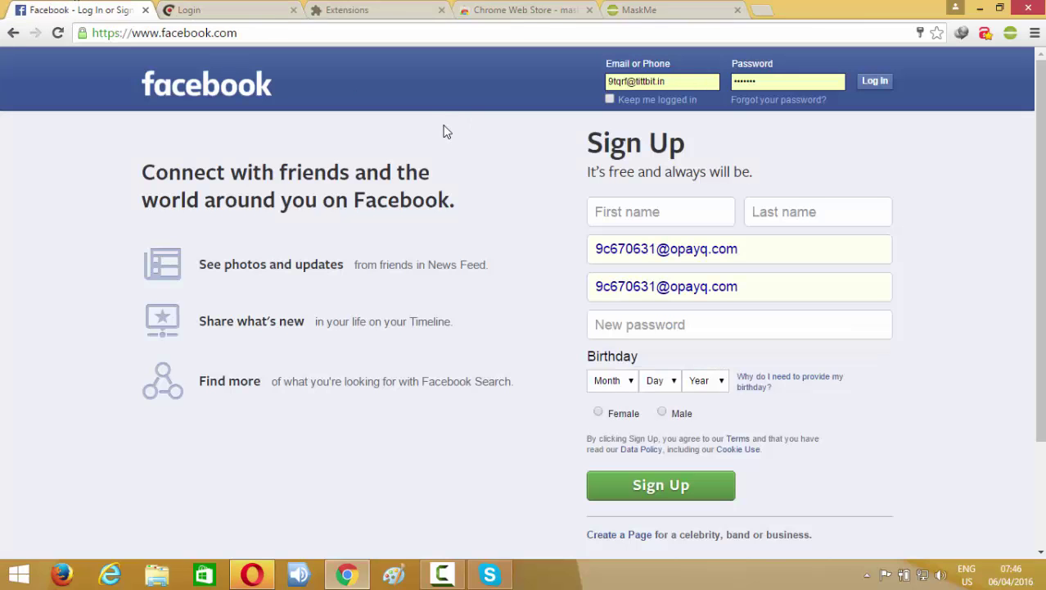